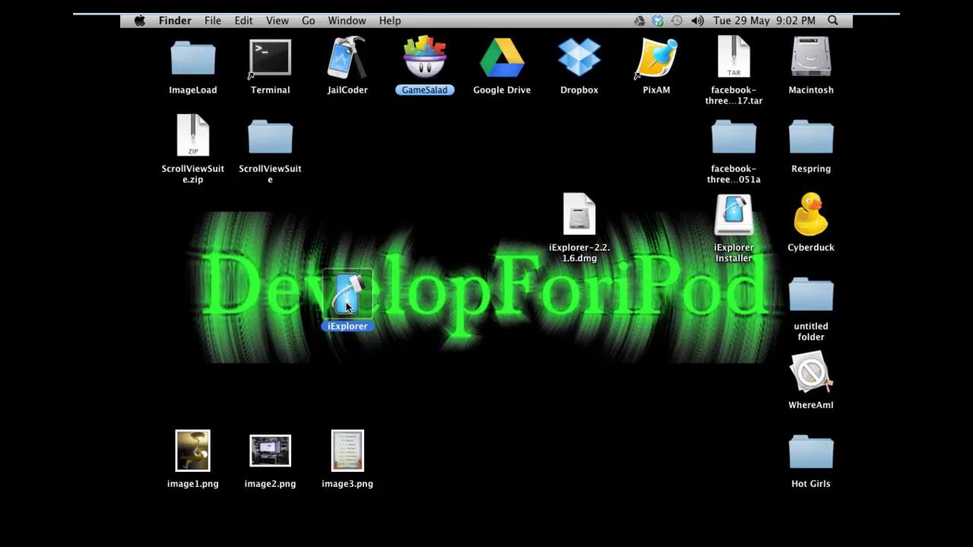
# Launch iExplorer from the desktop, decline automatic update checks and dismiss the notice about the program's new name
pyautogui.moveTo(451, 530)
pyautogui.doubleClick(346, 301)
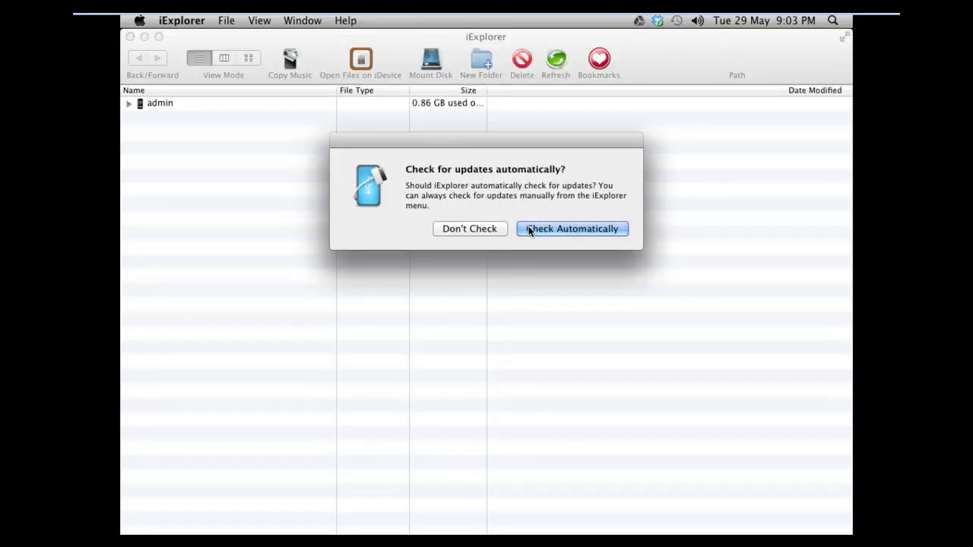
pyautogui.click(490, 226)
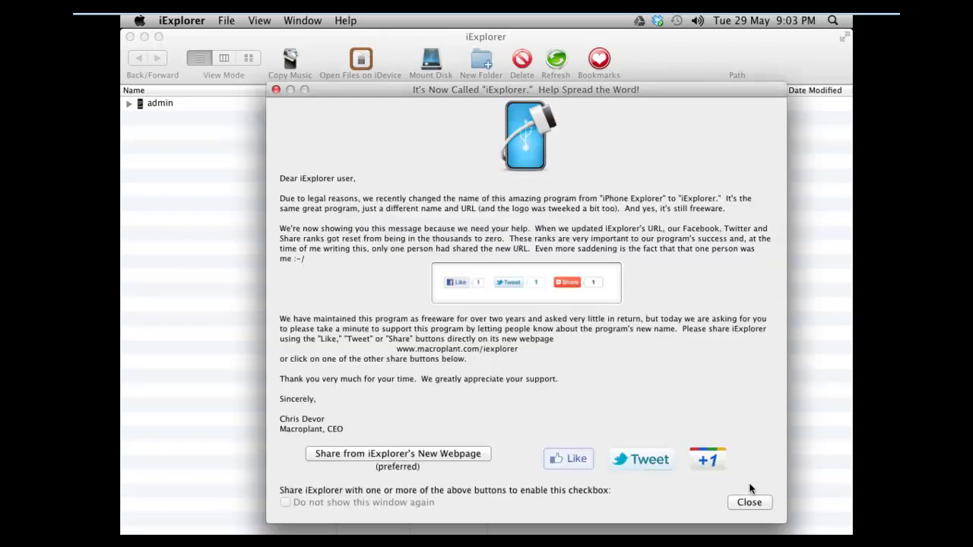
pyautogui.click(763, 505)
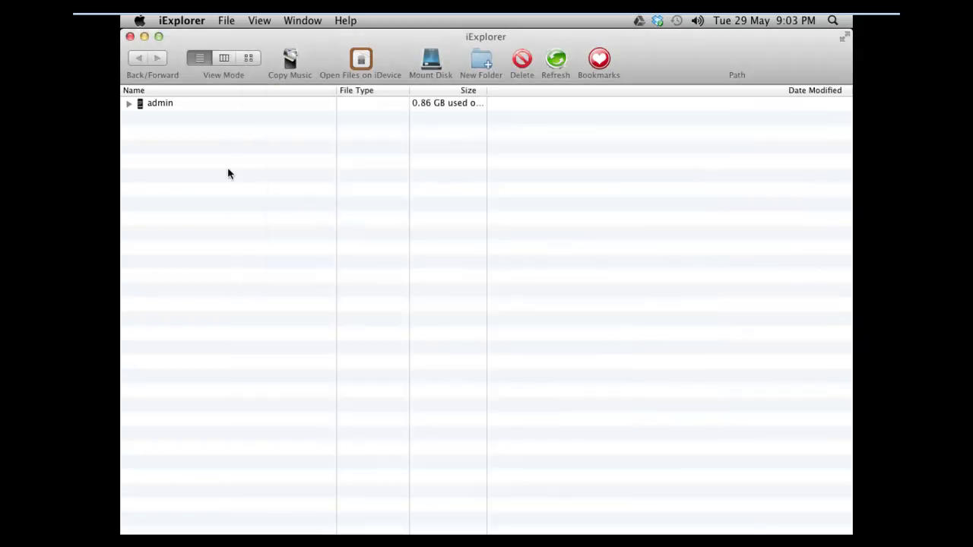
# Expand the admin device and its Root folder
pyautogui.click(129, 107)
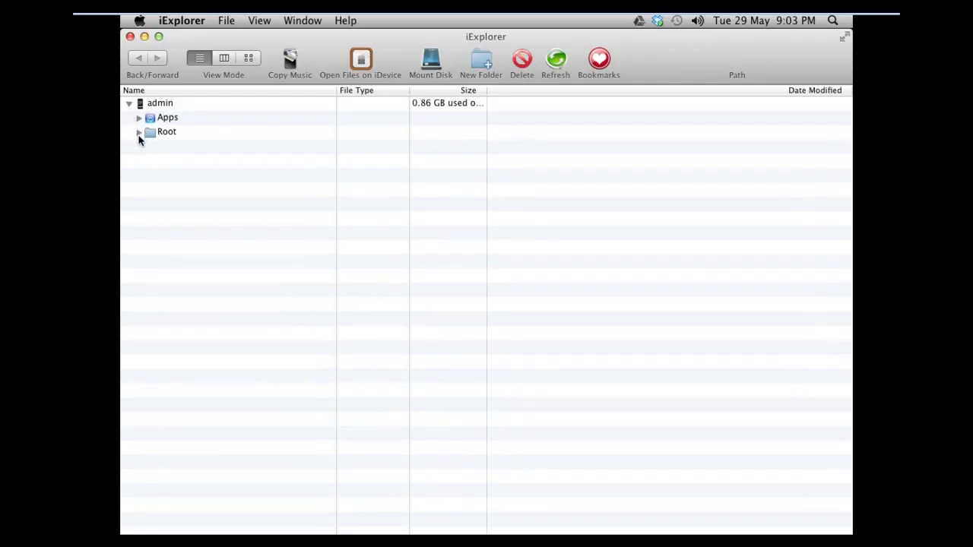
pyautogui.click(139, 134)
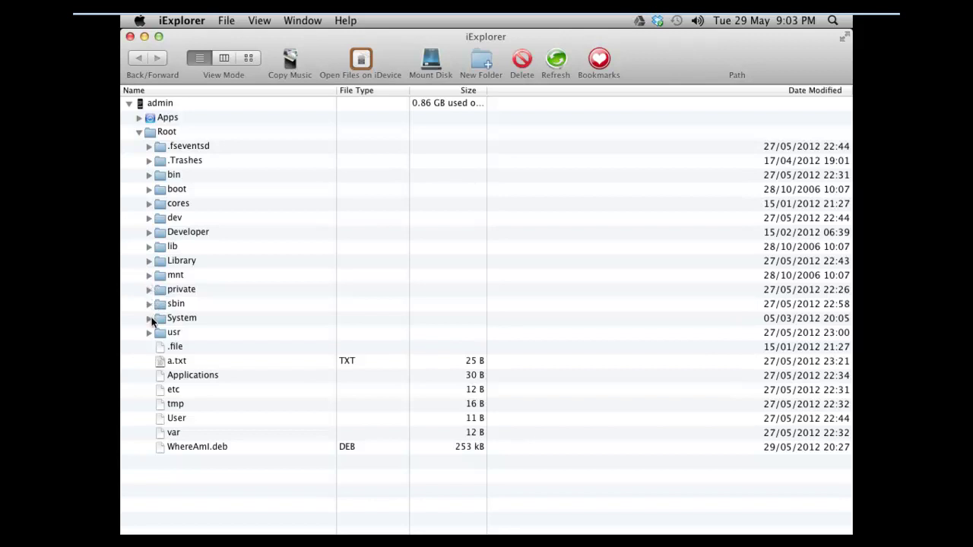
pyautogui.click(150, 319)
pyautogui.click(160, 333)
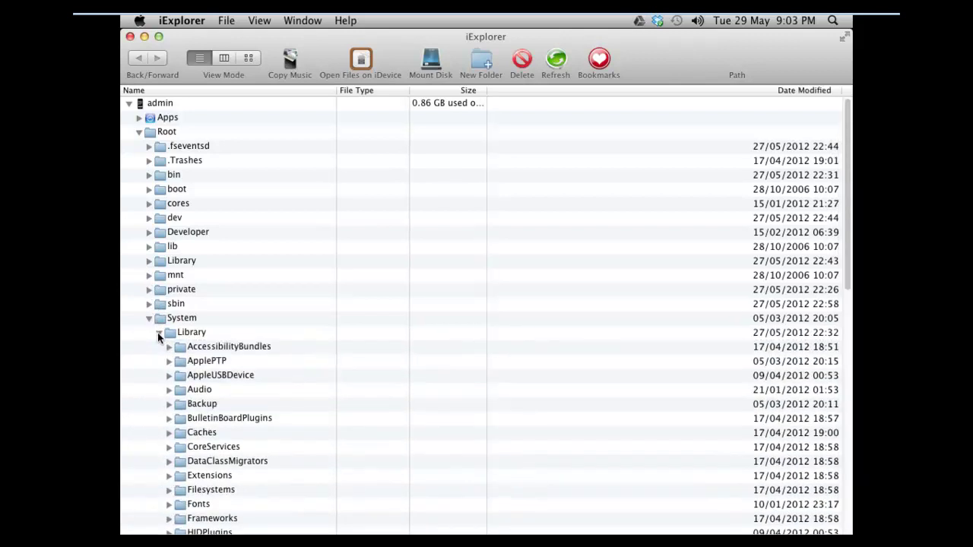
pyautogui.click(148, 318)
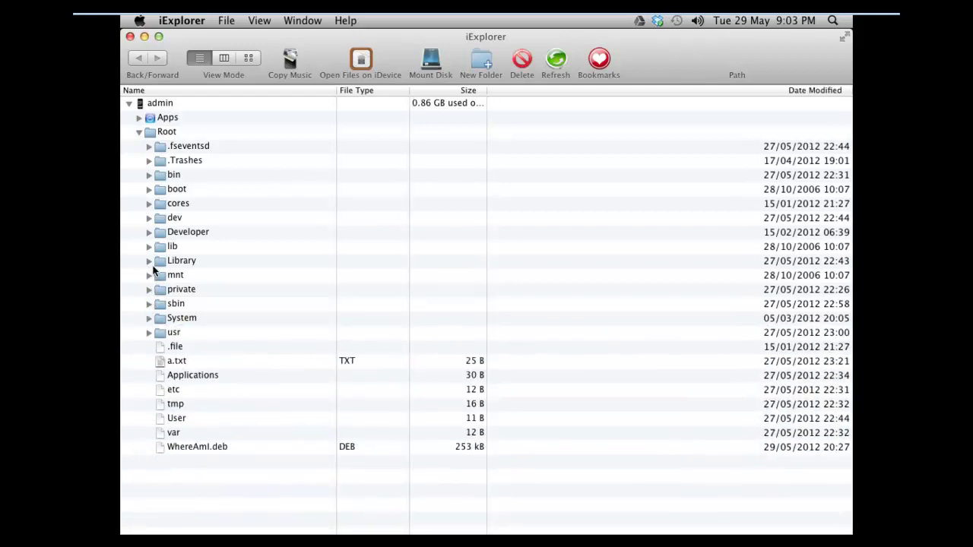
pyautogui.click(150, 261)
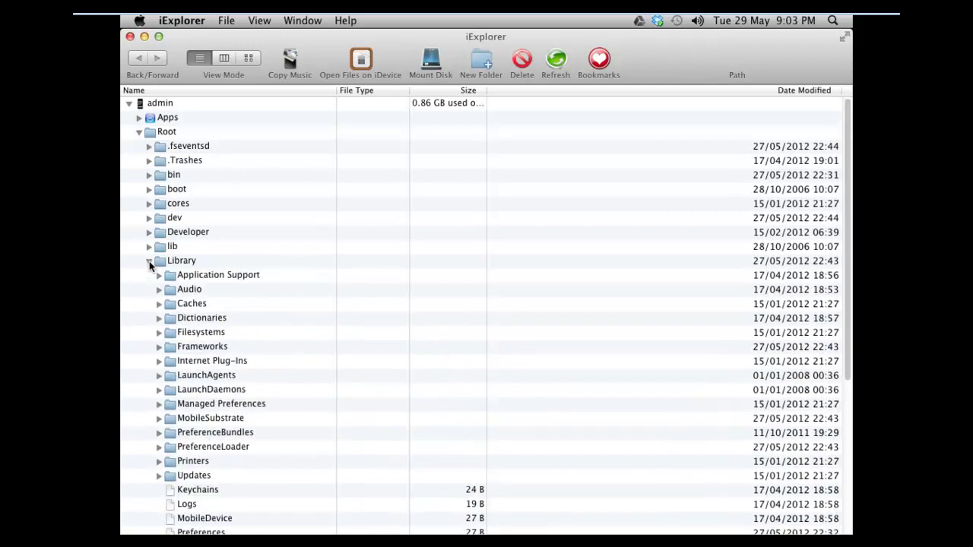
pyautogui.click(150, 262)
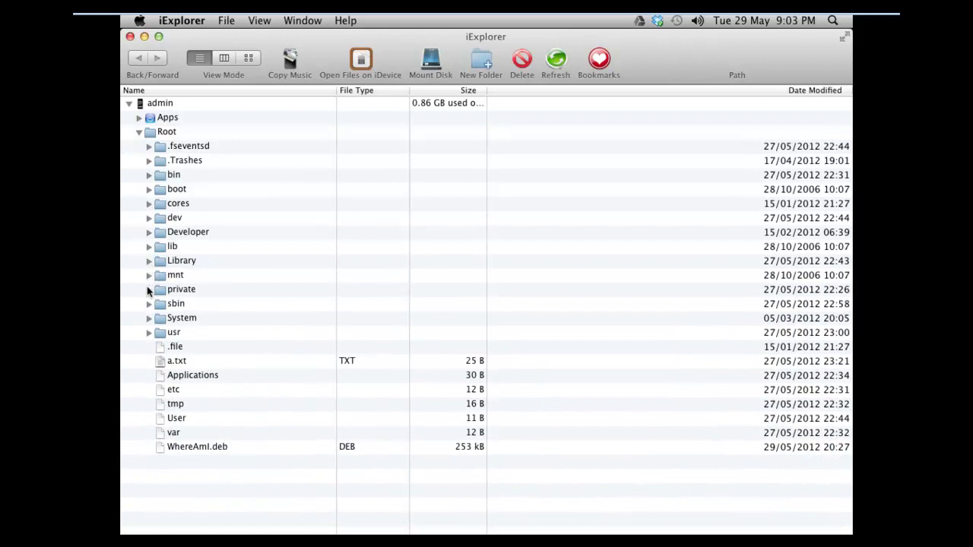
# Expand the folder path private/var/mobile/Applications under Root to list the installed app folders
pyautogui.click(148, 289)
pyautogui.click(149, 289)
pyautogui.click(148, 290)
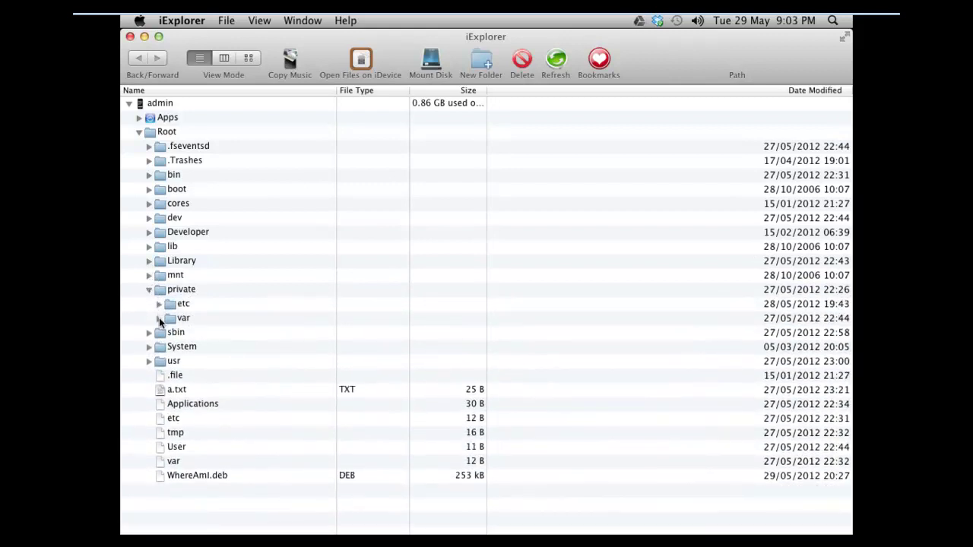
pyautogui.click(160, 319)
pyautogui.scroll(-3, 194, 452)
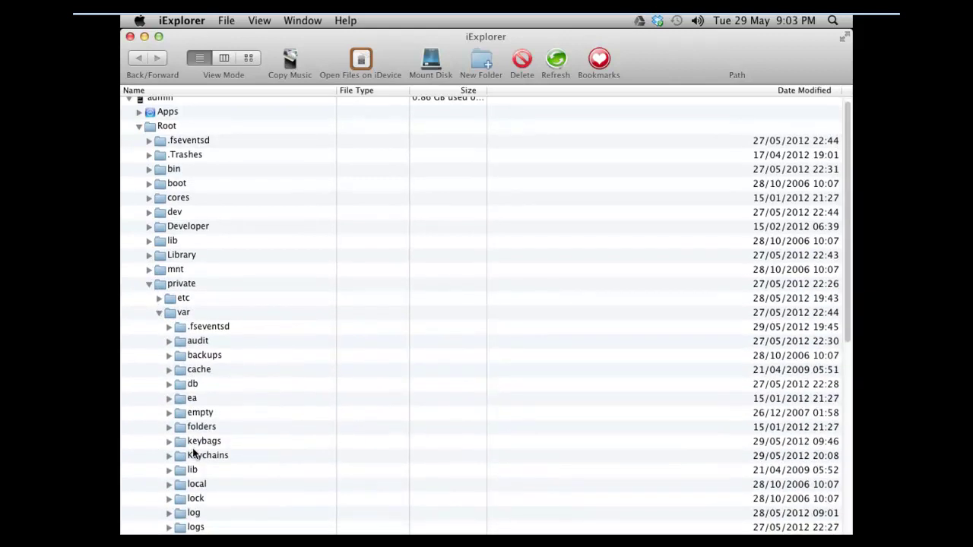
pyautogui.scroll(-3, 190, 458)
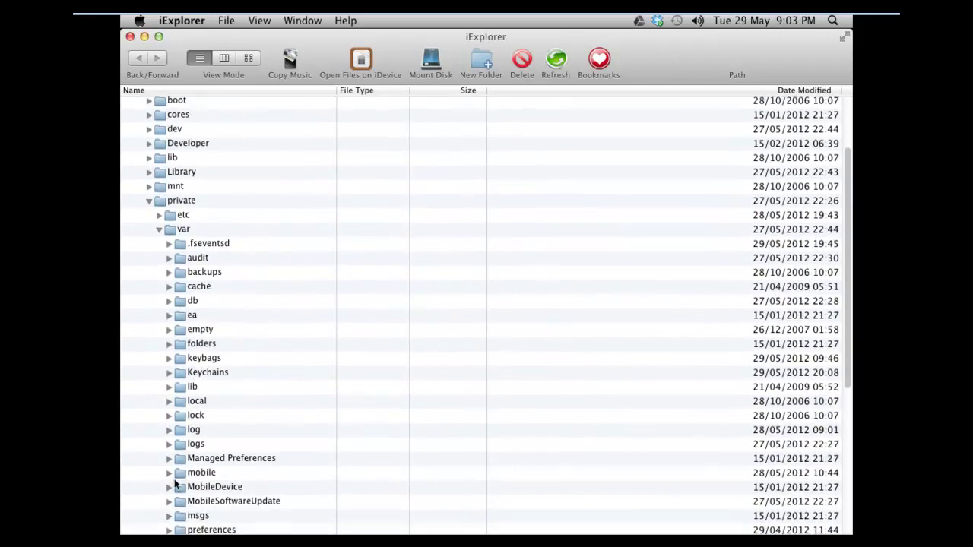
pyautogui.click(170, 475)
pyautogui.scroll(-4, 174, 471)
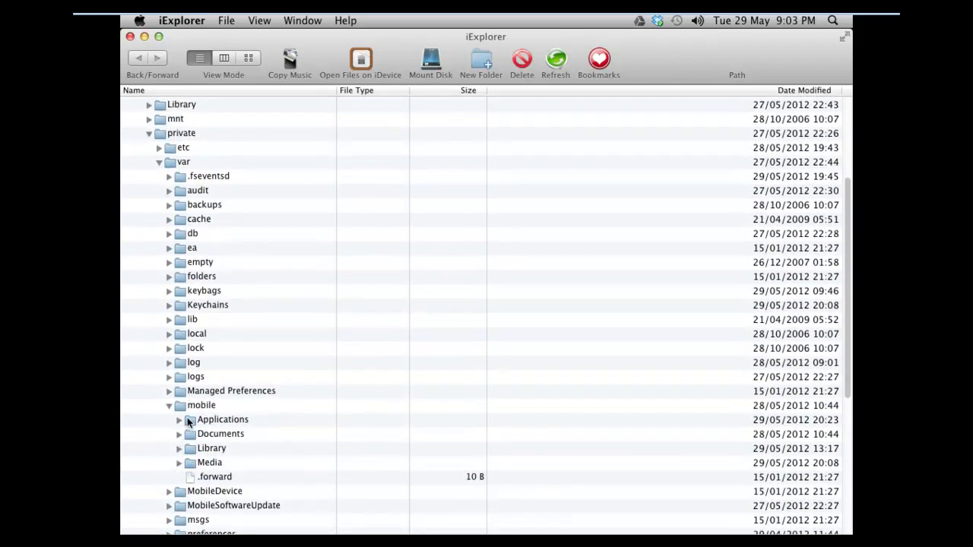
pyautogui.click(180, 421)
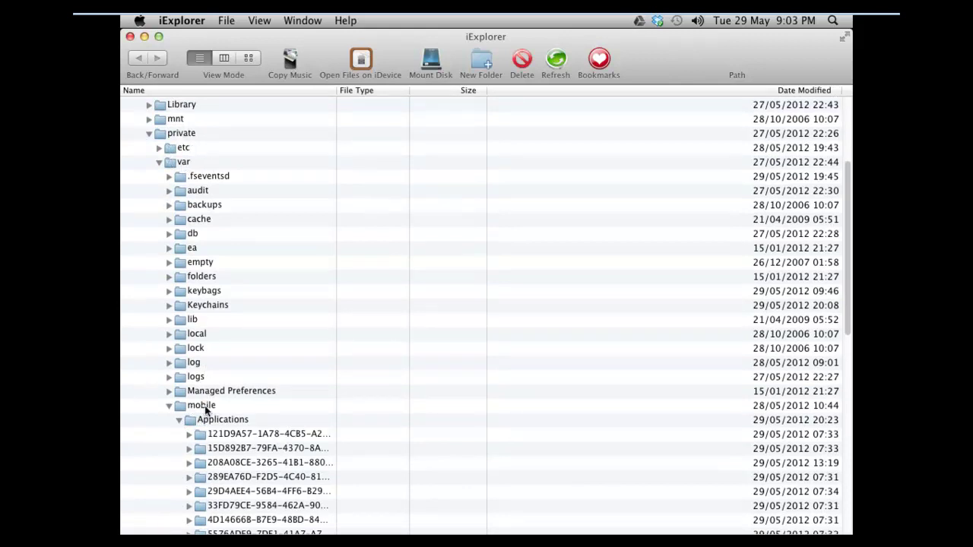
# Inspect the app folders from 5C94EB25 up to 289EA76D one by one to identify which app each contains
pyautogui.scroll(-5, 223, 431)
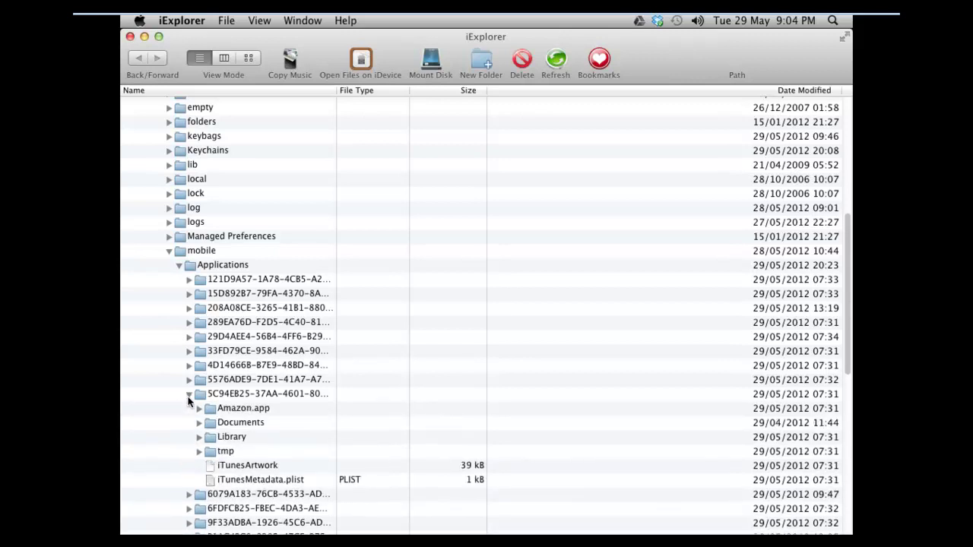
pyautogui.click(190, 395)
pyautogui.click(190, 380)
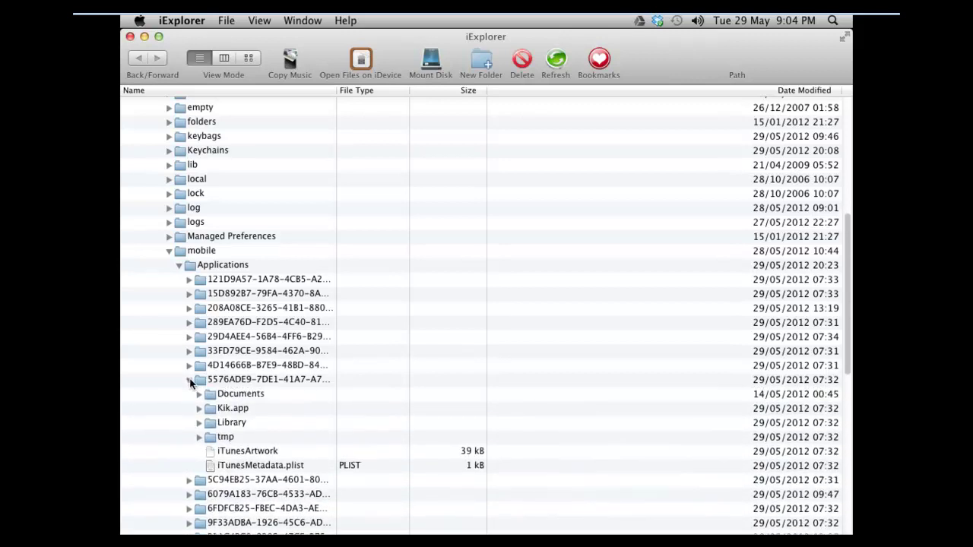
pyautogui.click(190, 380)
pyautogui.click(188, 366)
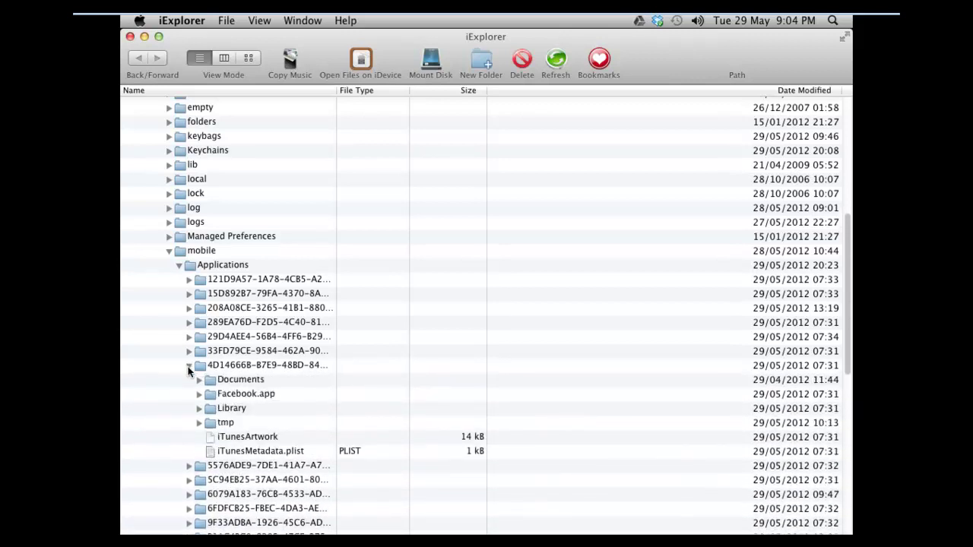
pyautogui.click(189, 365)
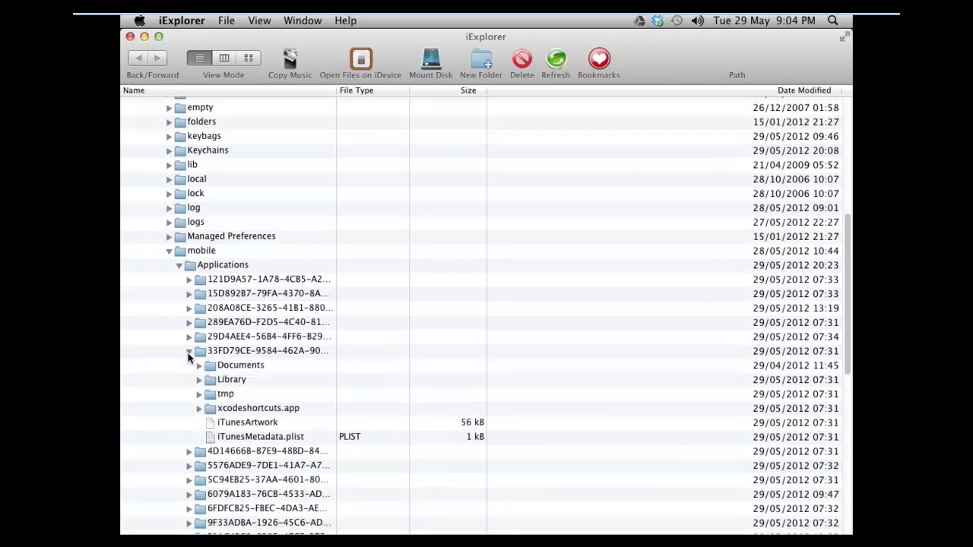
pyautogui.click(189, 351)
pyautogui.click(189, 336)
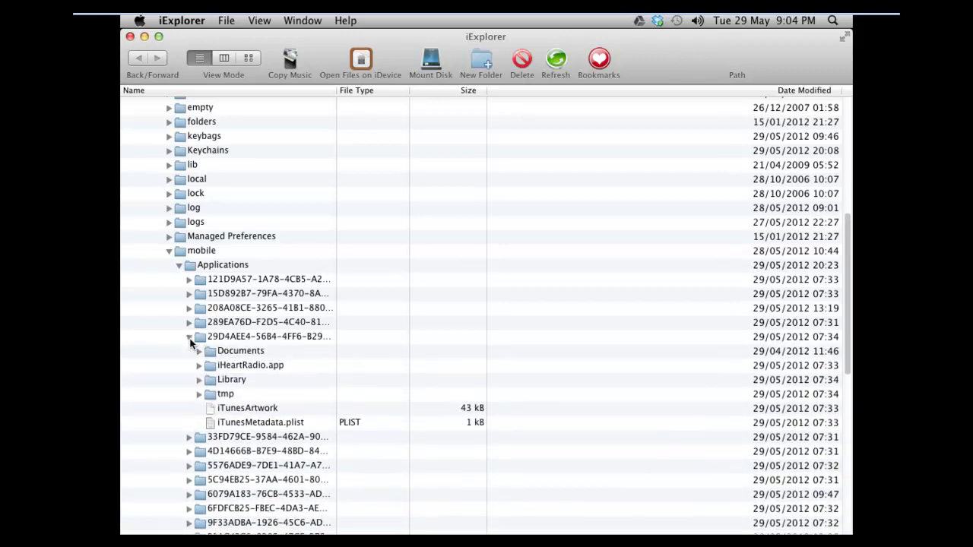
pyautogui.click(189, 337)
pyautogui.click(189, 322)
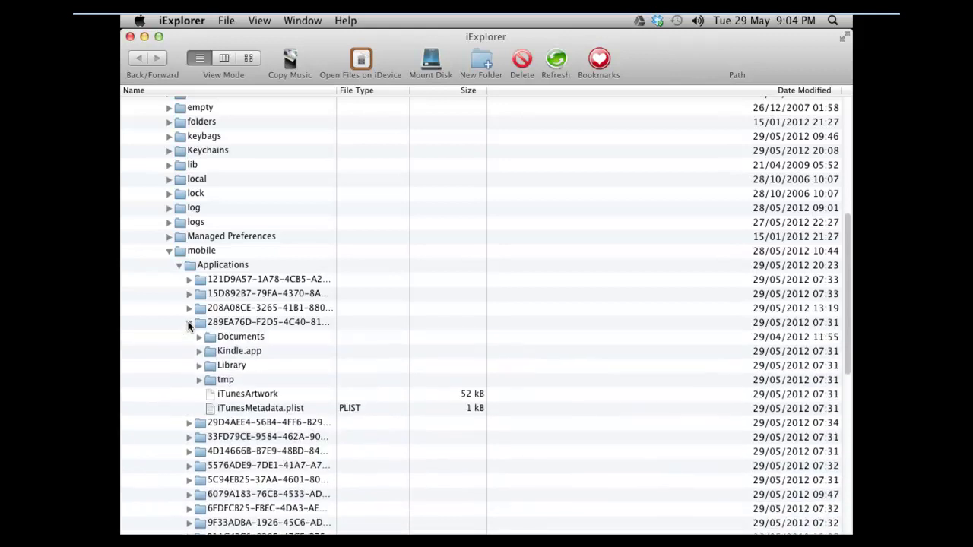
pyautogui.click(189, 322)
# Look through the files inside Master of the Flash.app in the 208A08CE folder, then collapse both folders
pyautogui.click(190, 308)
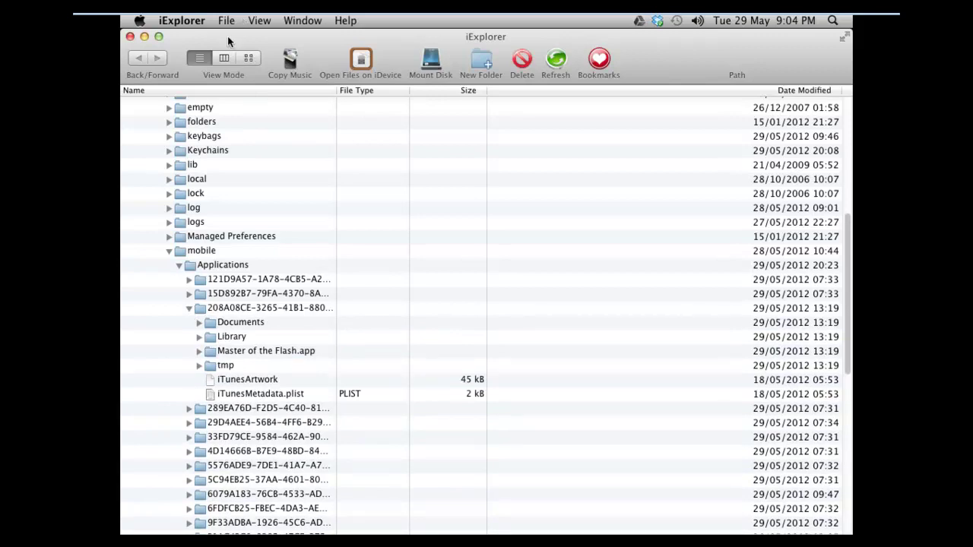
pyautogui.click(199, 350)
pyautogui.scroll(-5, 199, 354)
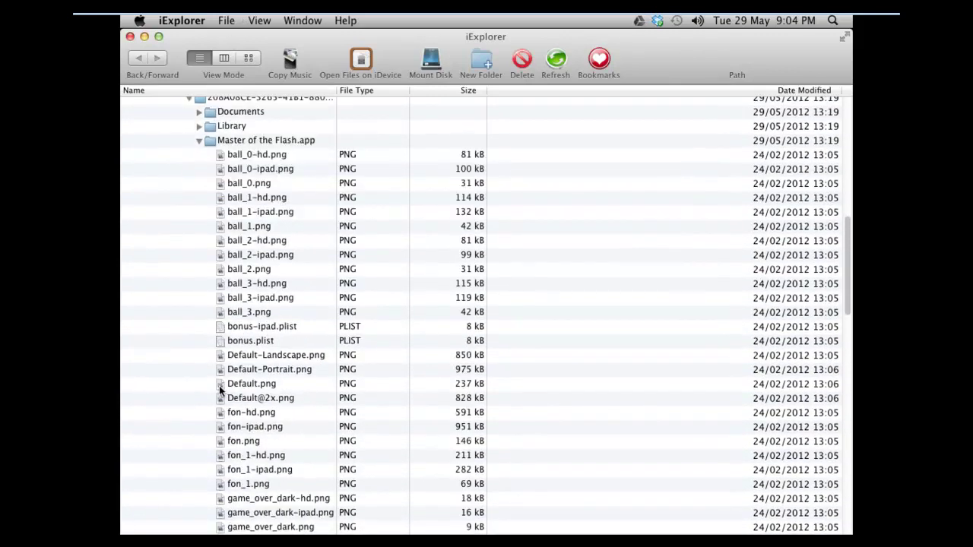
pyautogui.scroll(3, 197, 305)
pyautogui.click(200, 256)
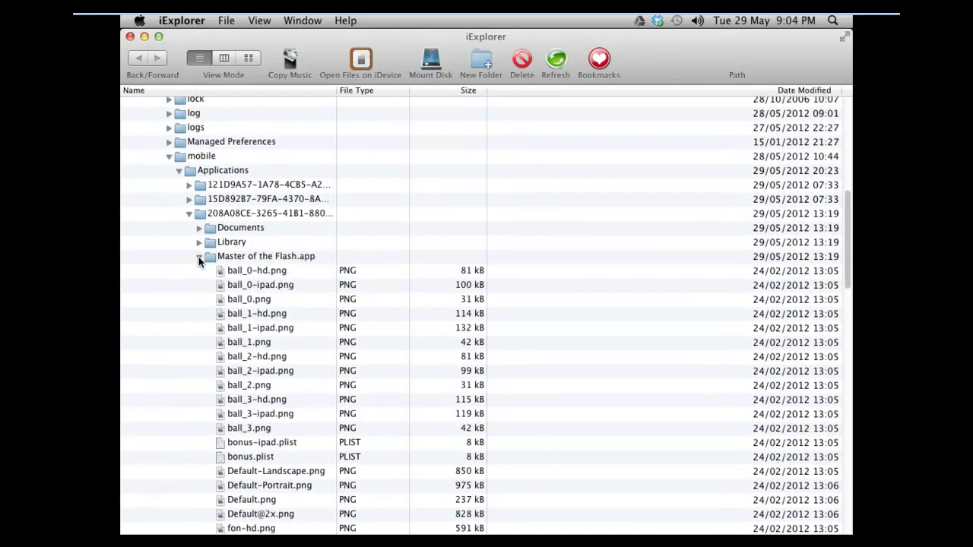
pyautogui.click(190, 215)
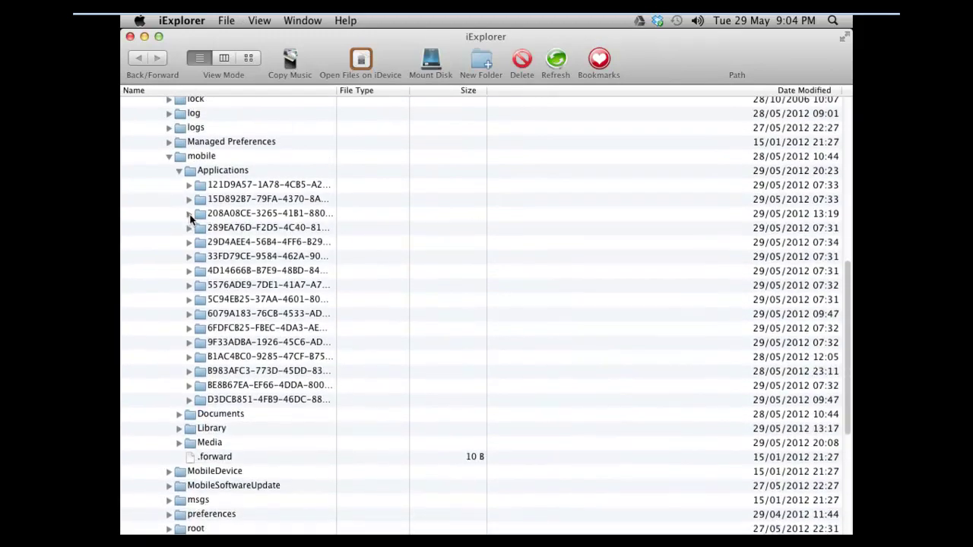
# Check further app folders down to D3DCB851 to identify the app stored in each, collapsing each one after viewing
pyautogui.click(189, 271)
pyautogui.click(190, 270)
pyautogui.click(188, 314)
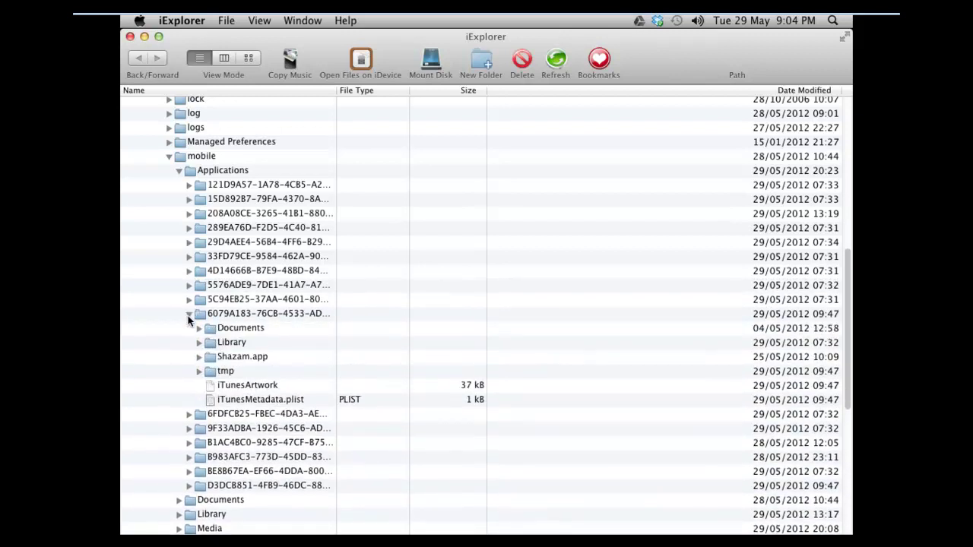
pyautogui.click(188, 314)
pyautogui.click(189, 300)
pyautogui.click(189, 299)
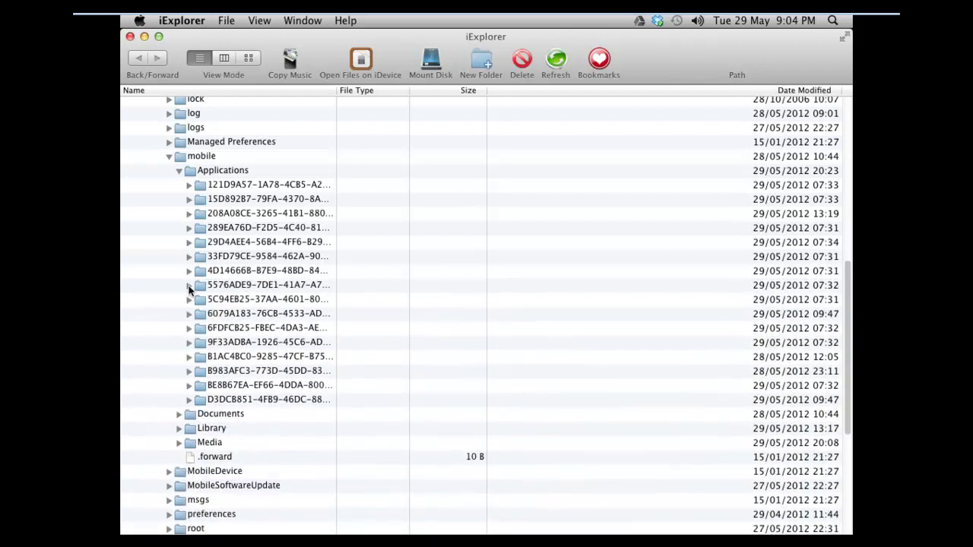
pyautogui.click(188, 285)
pyautogui.click(188, 285)
pyautogui.click(189, 343)
pyautogui.click(189, 342)
pyautogui.click(189, 357)
pyautogui.click(190, 357)
pyautogui.click(189, 371)
pyautogui.click(189, 371)
pyautogui.click(190, 387)
pyautogui.click(189, 386)
pyautogui.click(189, 399)
pyautogui.click(190, 400)
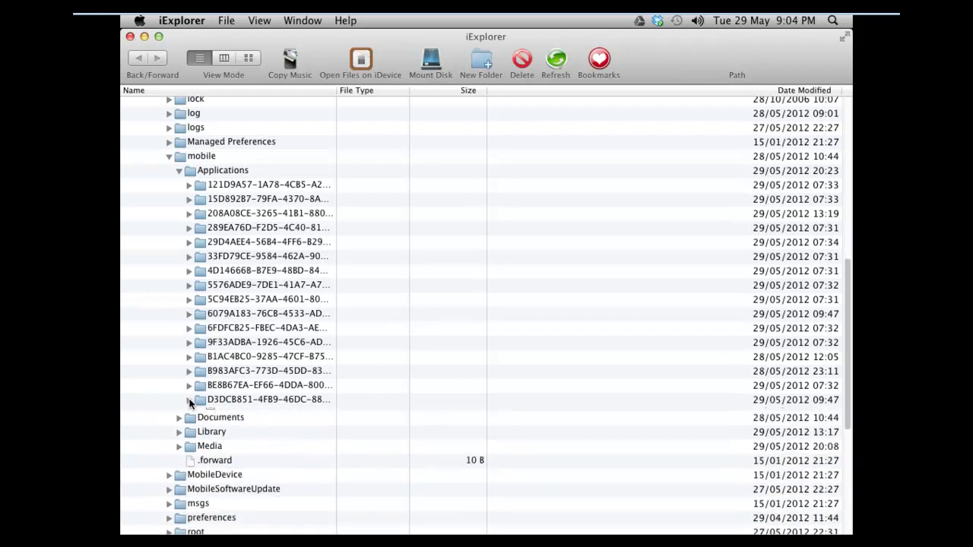
# Expand the BE8B67EA app folder, look through the contents of Slide.app and collapse Slide.app again
pyautogui.click(189, 386)
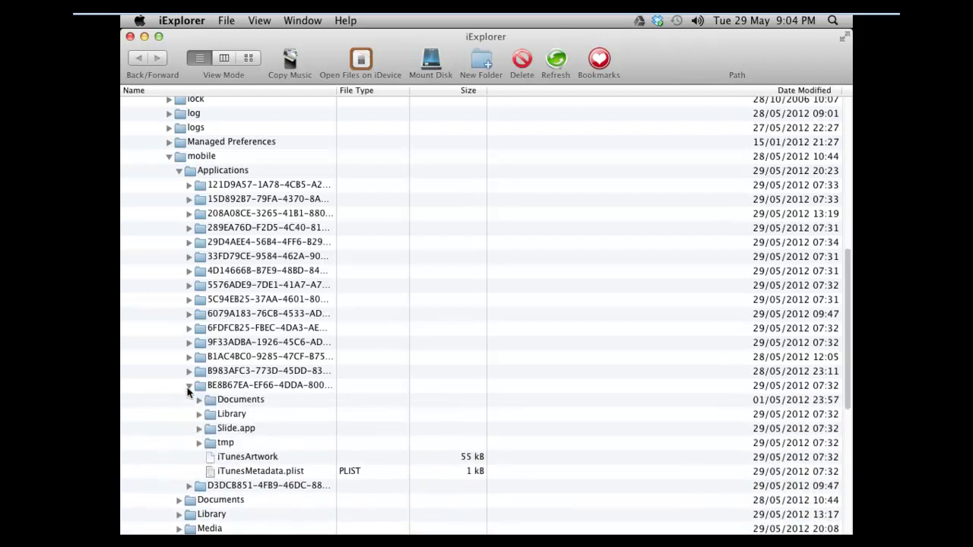
pyautogui.click(199, 429)
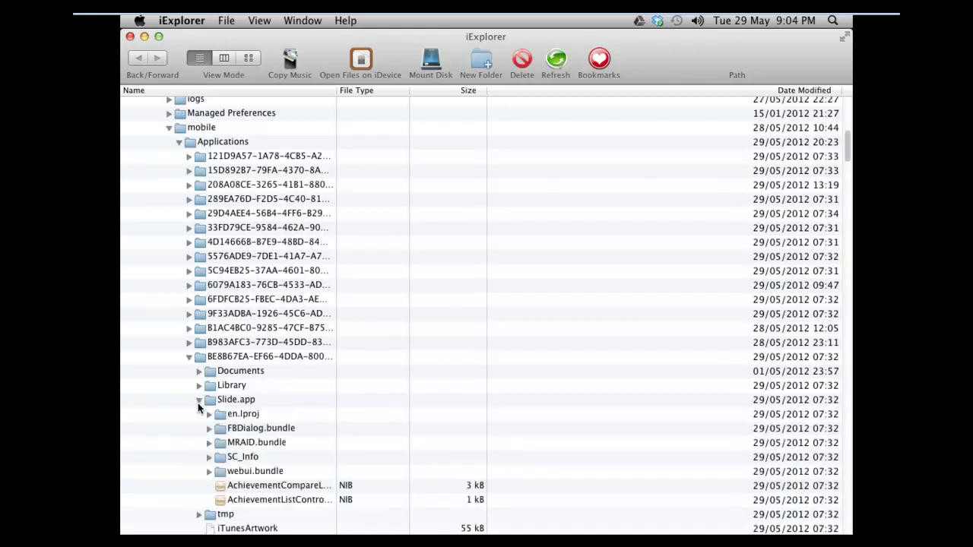
pyautogui.scroll(-5, 215, 415)
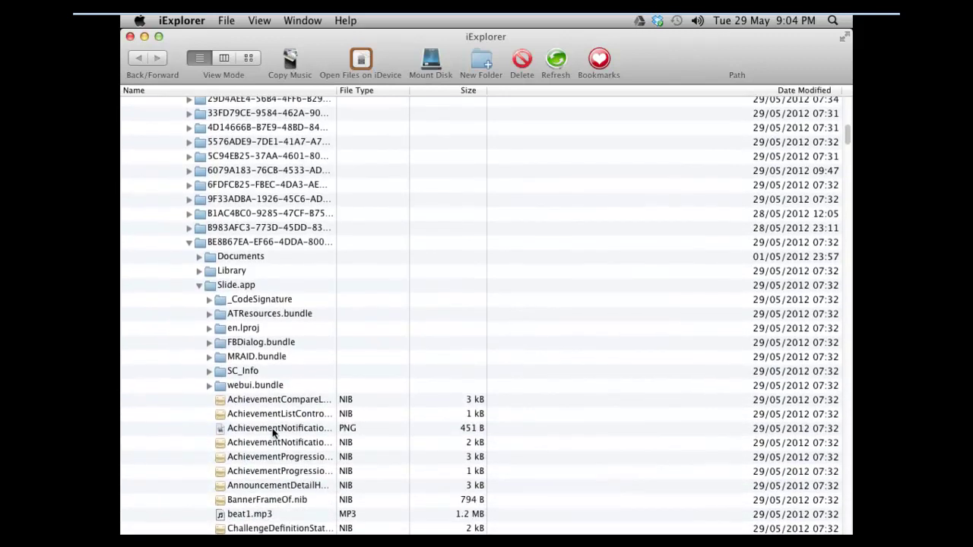
pyautogui.scroll(-2, 271, 429)
pyautogui.scroll(3, 270, 431)
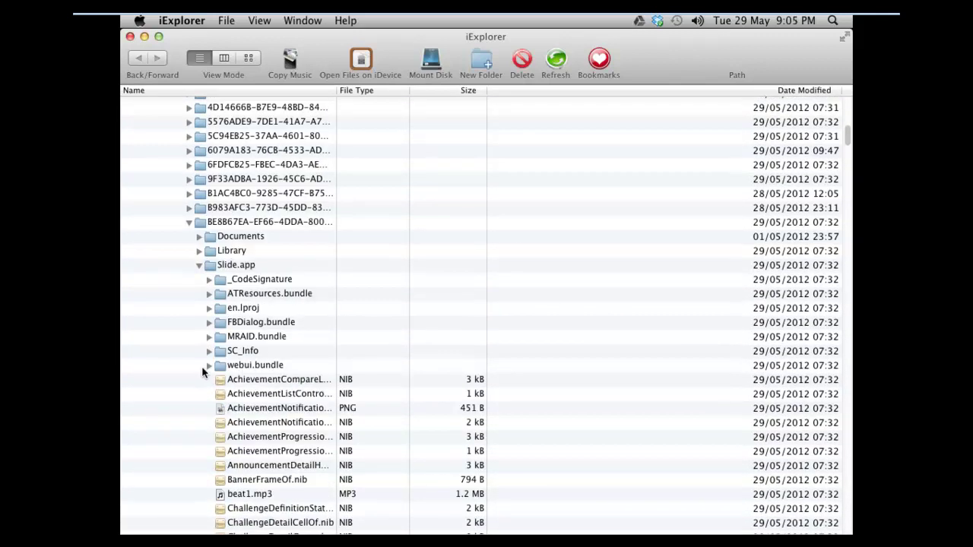
pyautogui.click(198, 265)
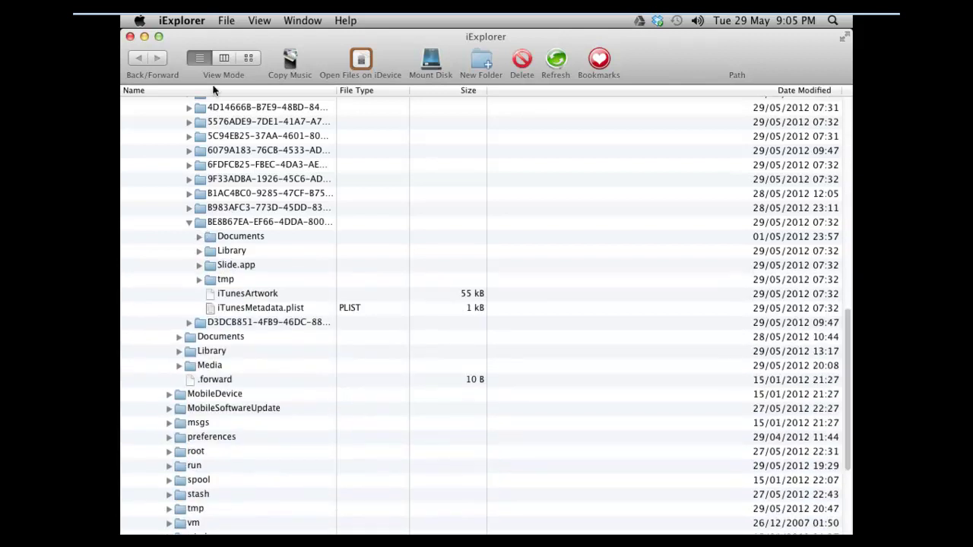
# Copy Slide.app from the device to the desktop and place its icon below the iExplorer-2.2.1.6.dmg file
pyautogui.moveTo(203, 41); pyautogui.dragTo(493, 76)
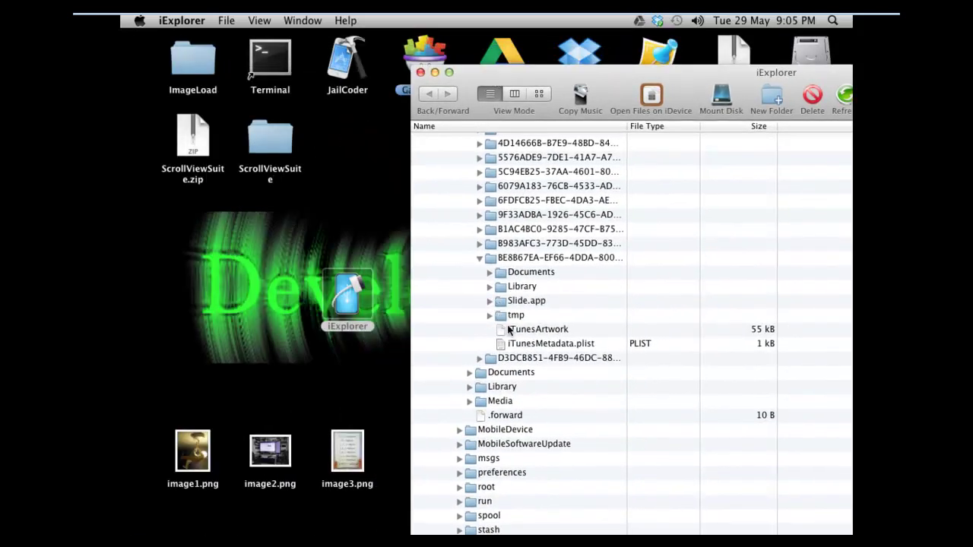
pyautogui.moveTo(507, 302); pyautogui.dragTo(173, 282)
pyautogui.click(435, 73)
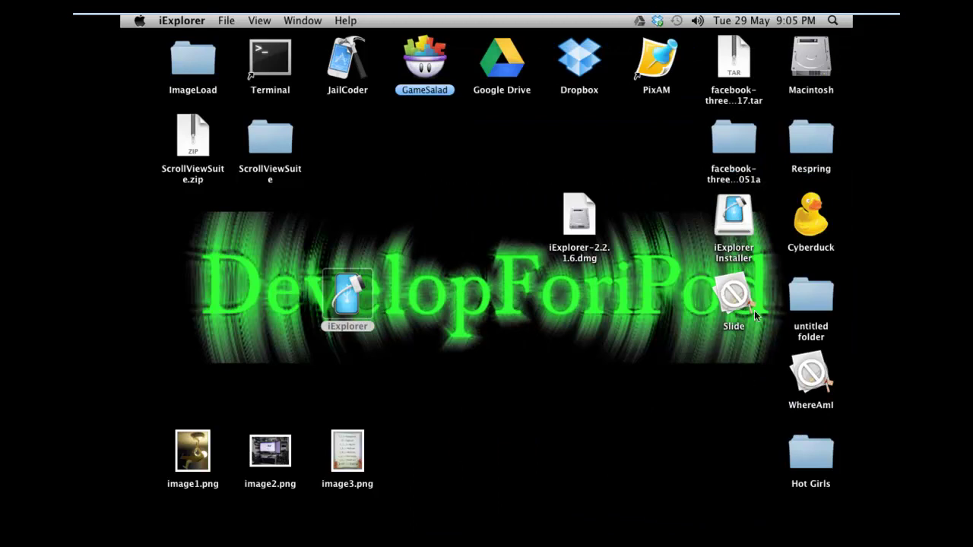
pyautogui.moveTo(736, 293); pyautogui.dragTo(546, 289)
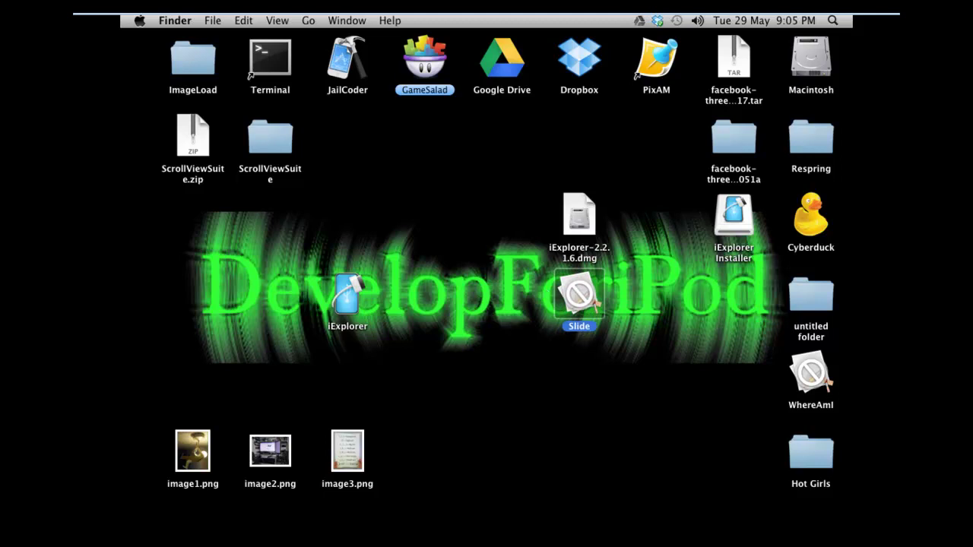
# Switch to iExplorer, copy the whole BE8B67EA app folder to the desktop and place it beside the iExplorer-2.2.1.6.dmg file
pyautogui.moveTo(343, 524)
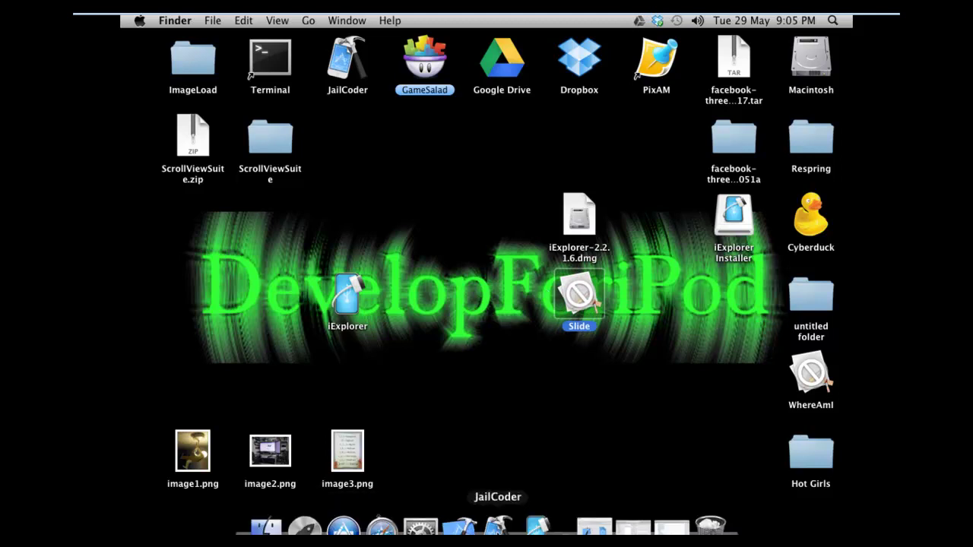
pyautogui.click(536, 525)
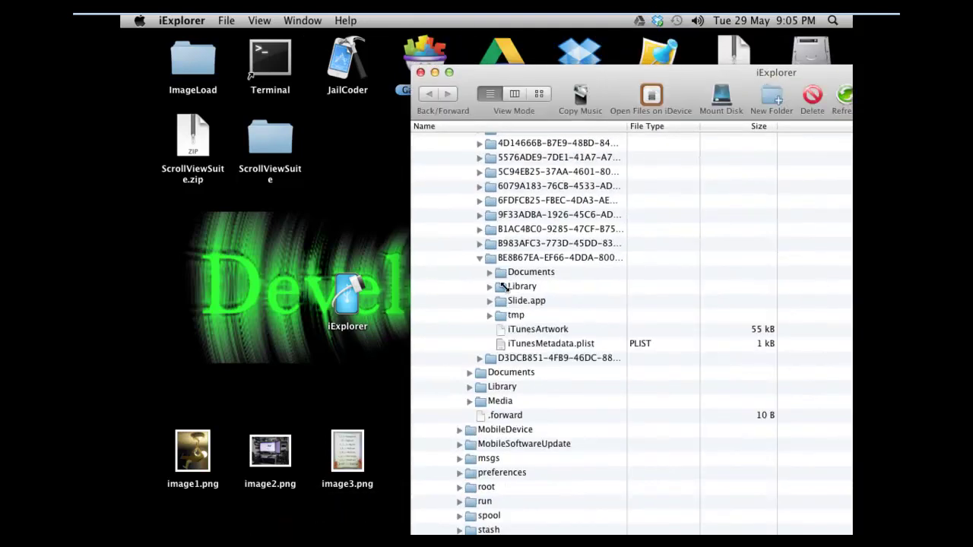
pyautogui.click(531, 259)
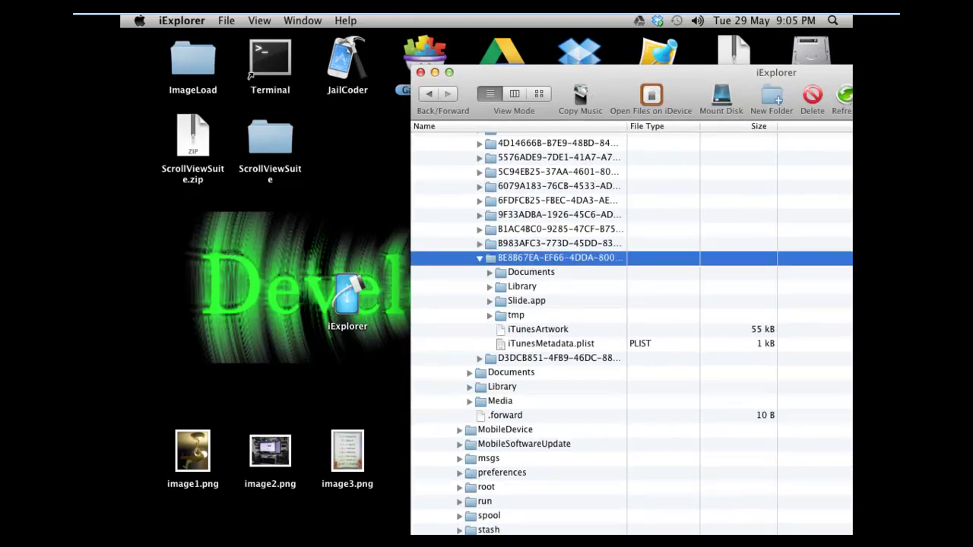
pyautogui.click(436, 72)
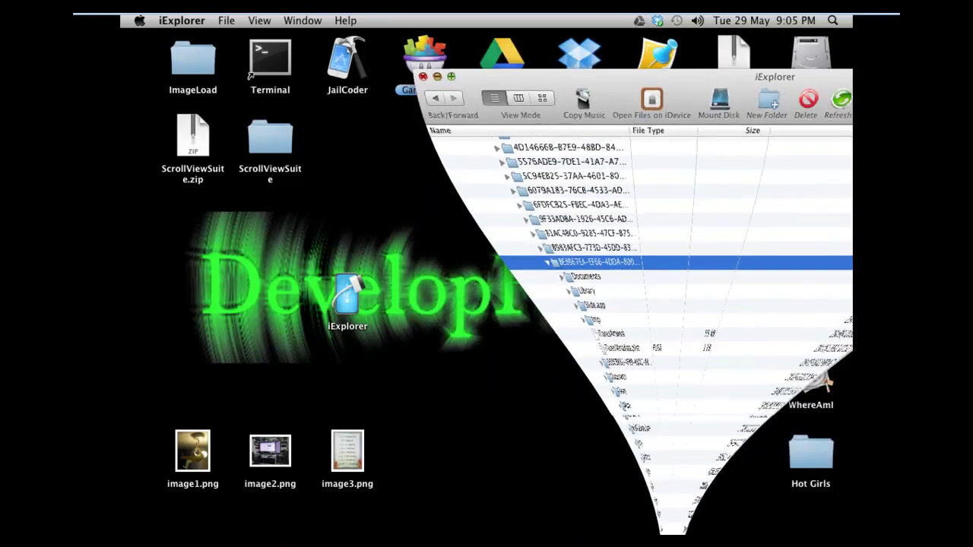
pyautogui.moveTo(734, 295); pyautogui.dragTo(465, 230)
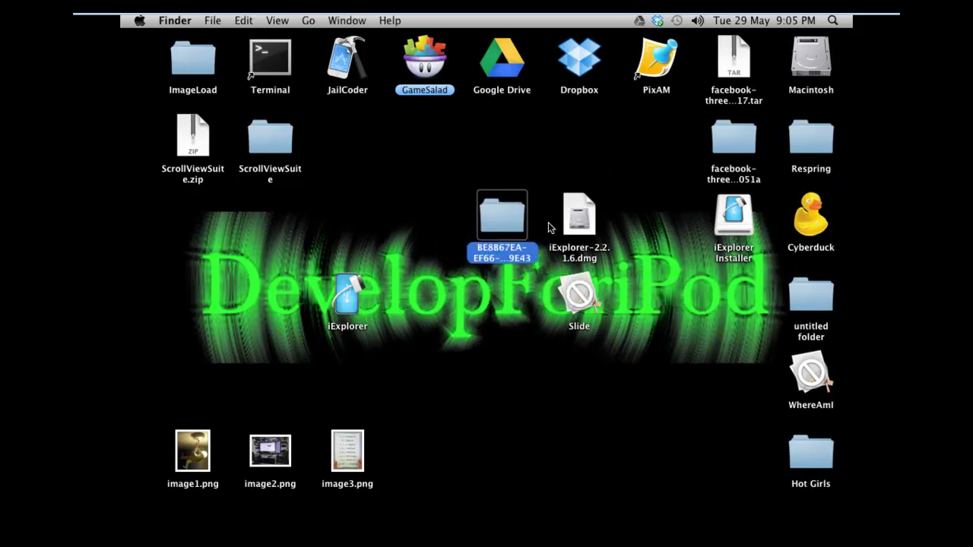
# Move the Slide app copy on the desktop to the Trash
pyautogui.click(576, 293)
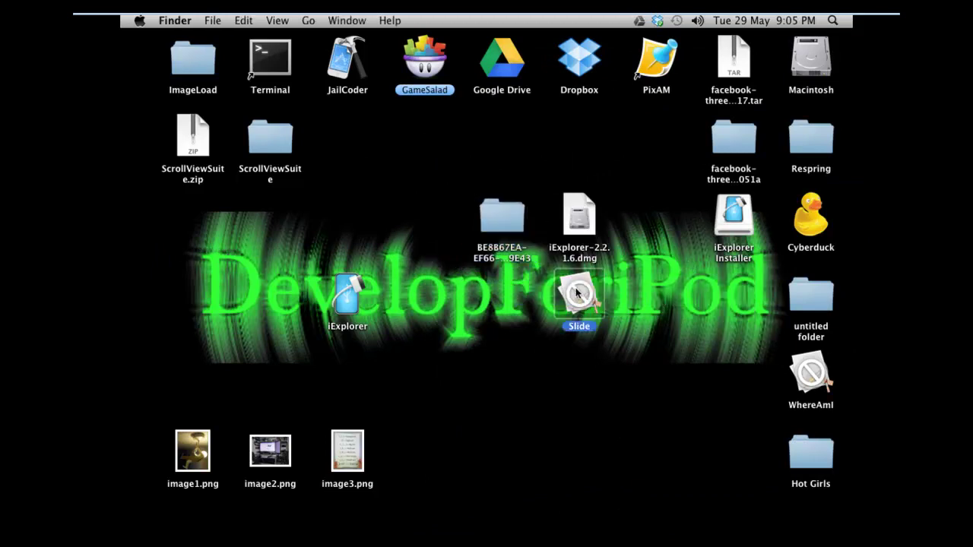
pyautogui.rightClick(576, 293)
pyautogui.click(617, 330)
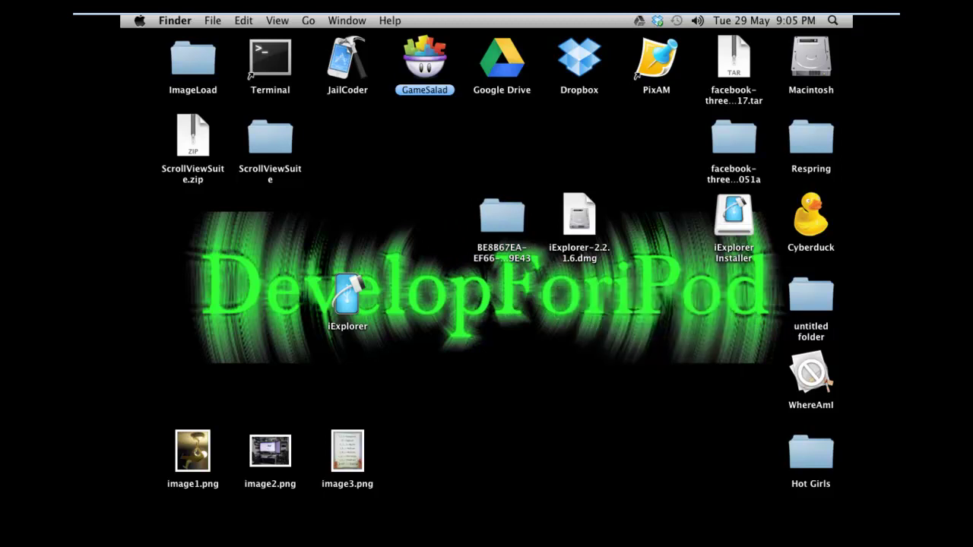
# Compress the BE8B67EA folder on the desktop into a zip archive and place the archive below the folder
pyautogui.rightClick(496, 214)
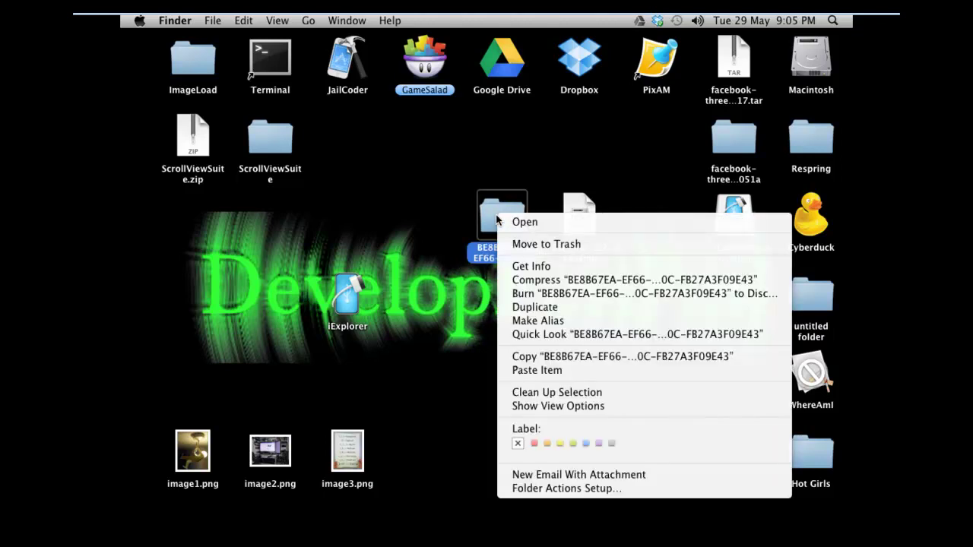
pyautogui.click(538, 281)
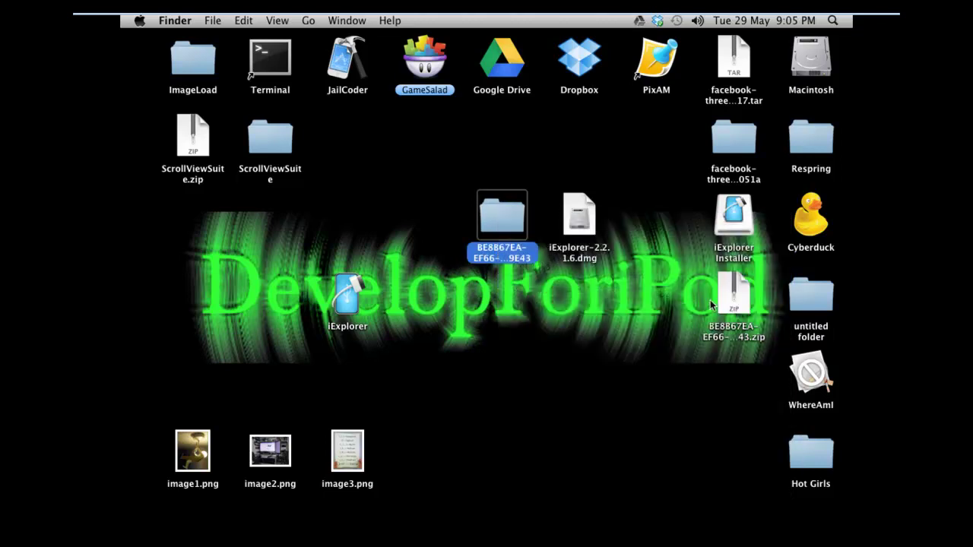
pyautogui.moveTo(711, 304); pyautogui.dragTo(481, 303)
# Rename the BE8B67EA zip archive as slide.zip through its file information and close the information window
pyautogui.rightClick(508, 297)
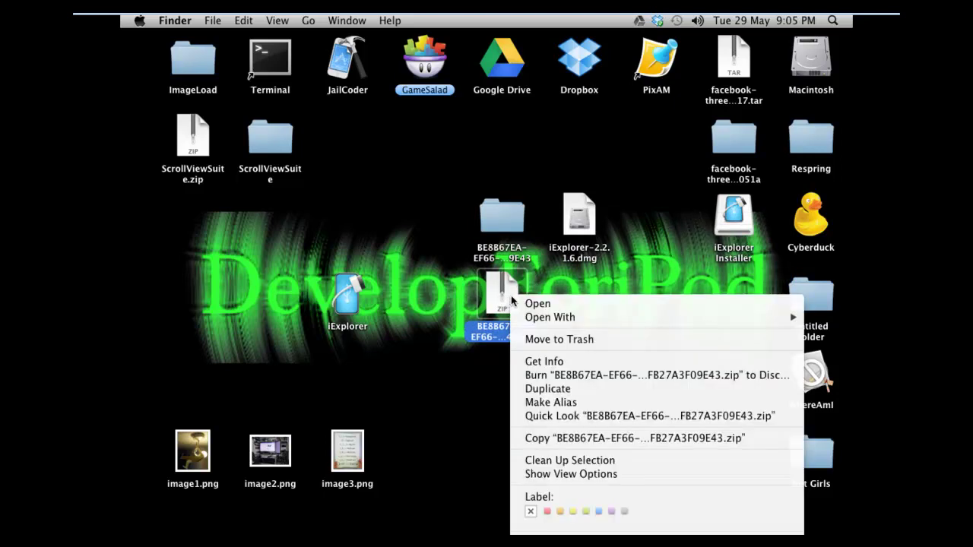
pyautogui.click(546, 361)
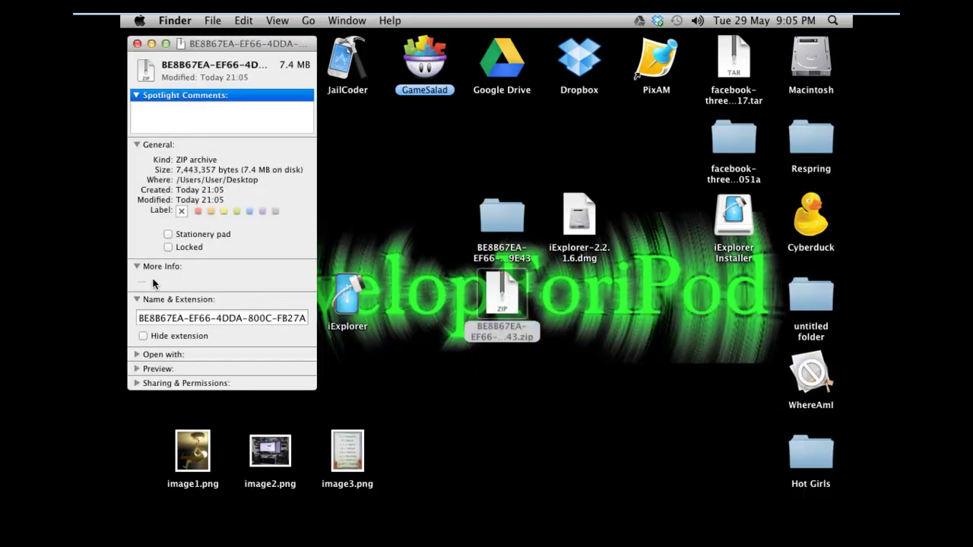
pyautogui.click(168, 324)
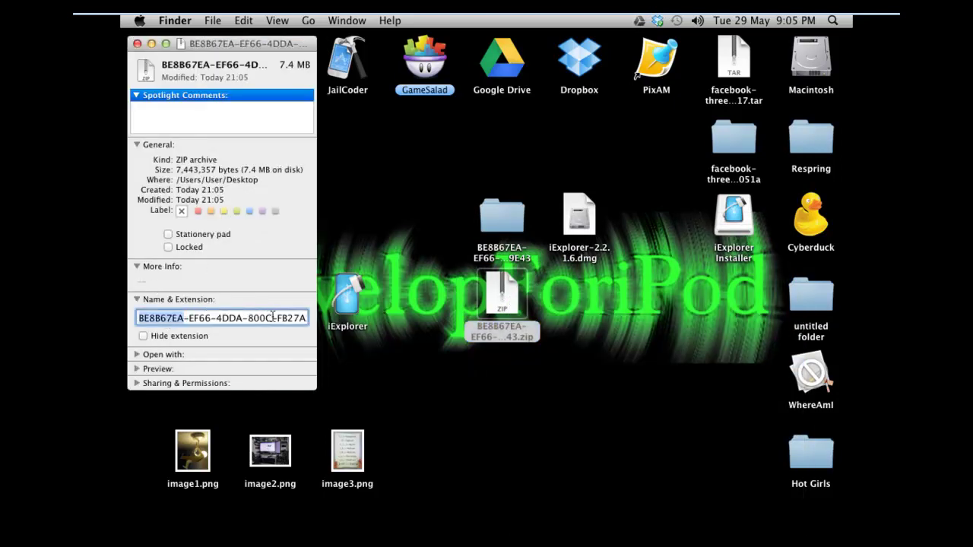
pyautogui.click(158, 319)
pyautogui.moveTo(141, 319); pyautogui.dragTo(289, 320)
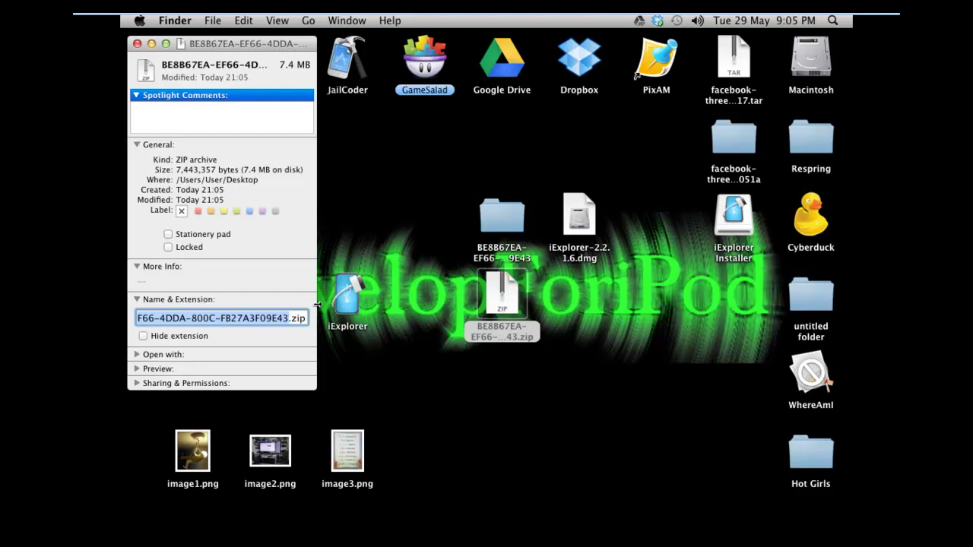
pyautogui.press('BackSpace')
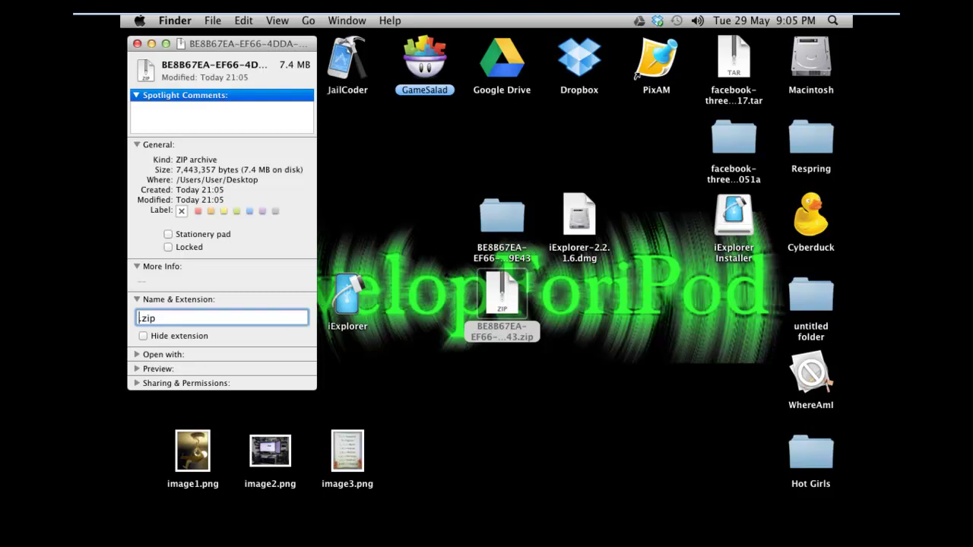
pyautogui.write('slide')
pyautogui.press('Return')
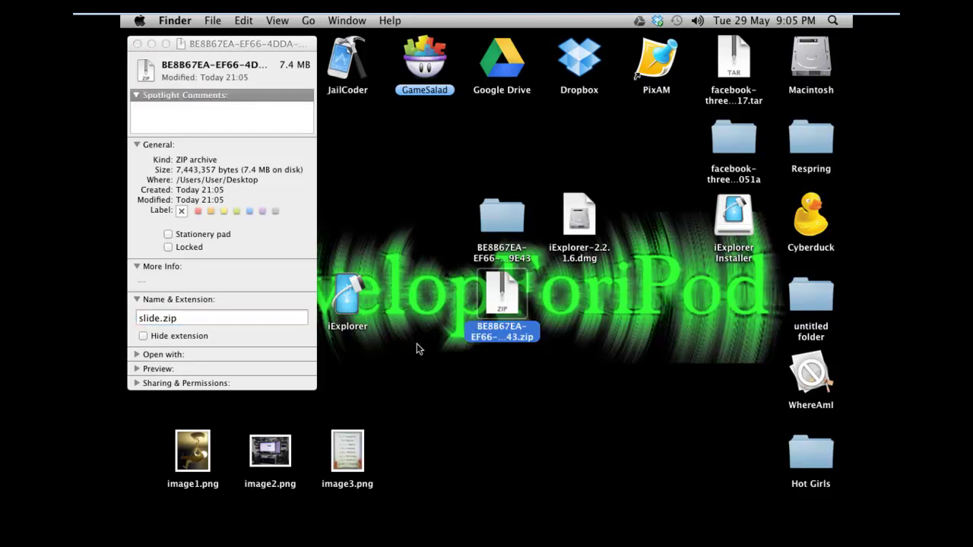
pyautogui.click(138, 43)
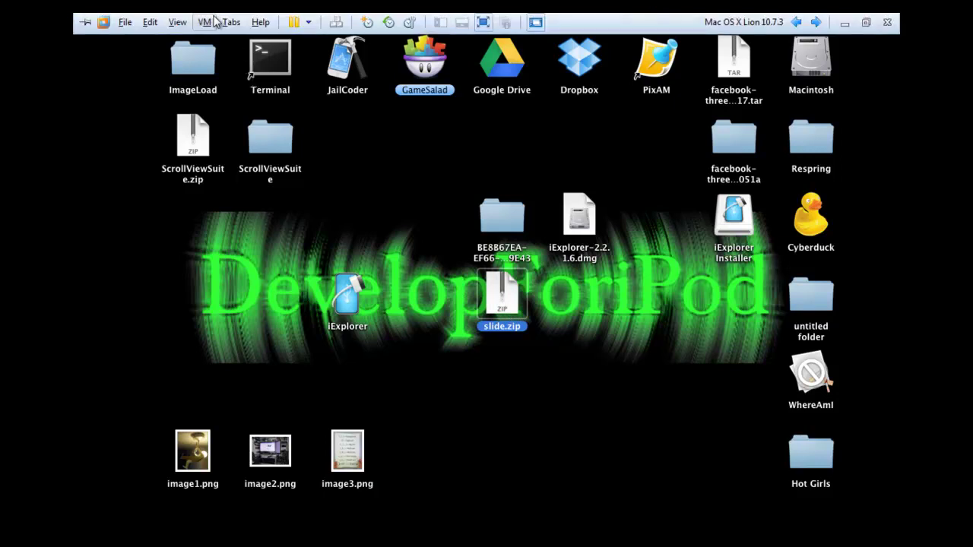
pyautogui.click(206, 22)
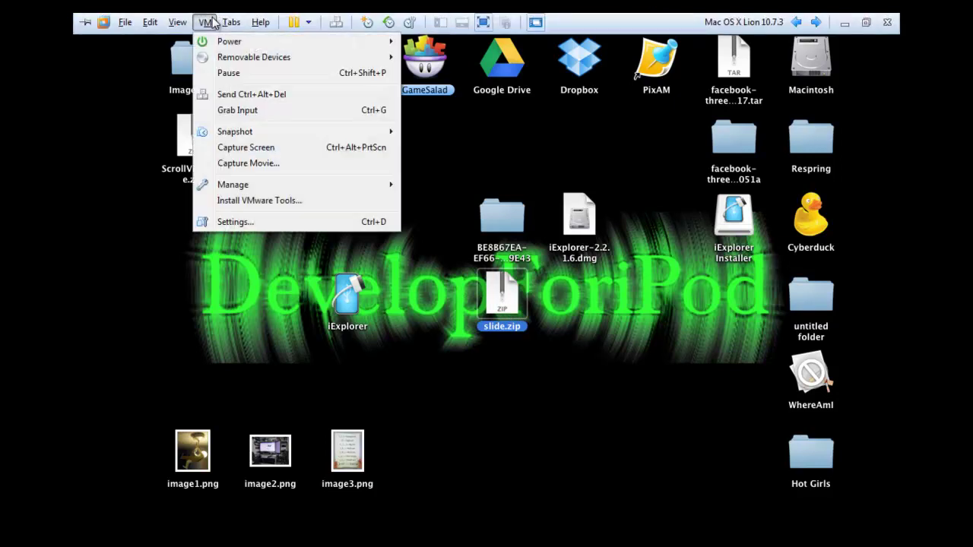
pyautogui.click(244, 111)
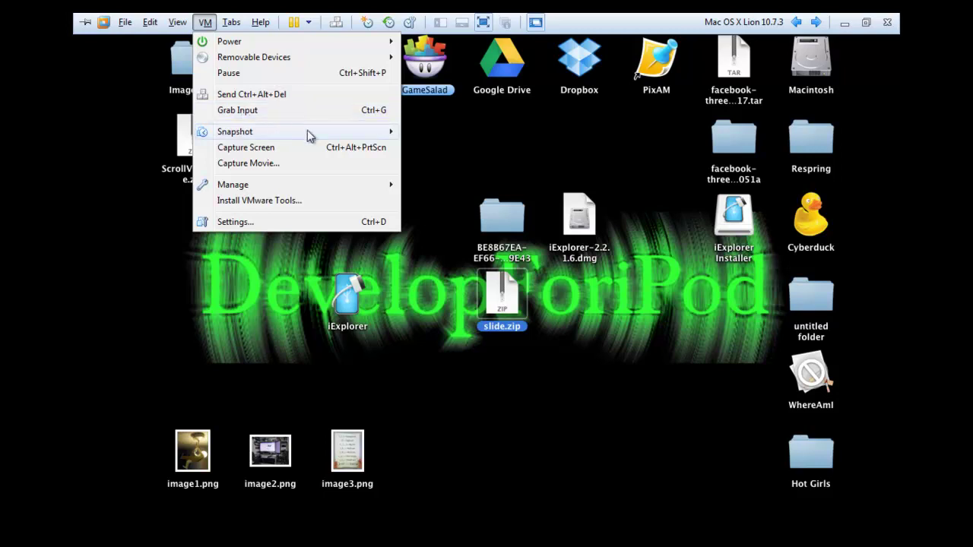
pyautogui.click(596, 71)
# Open the Dropbox folder in Finder and move slide.zip from the desktop into it
pyautogui.doubleClick(596, 71)
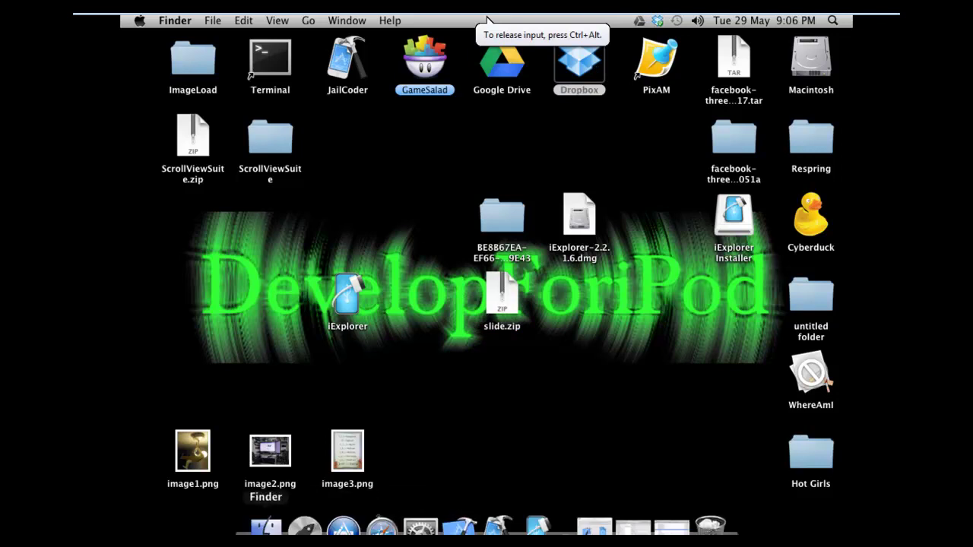
pyautogui.click(261, 527)
pyautogui.click(346, 204)
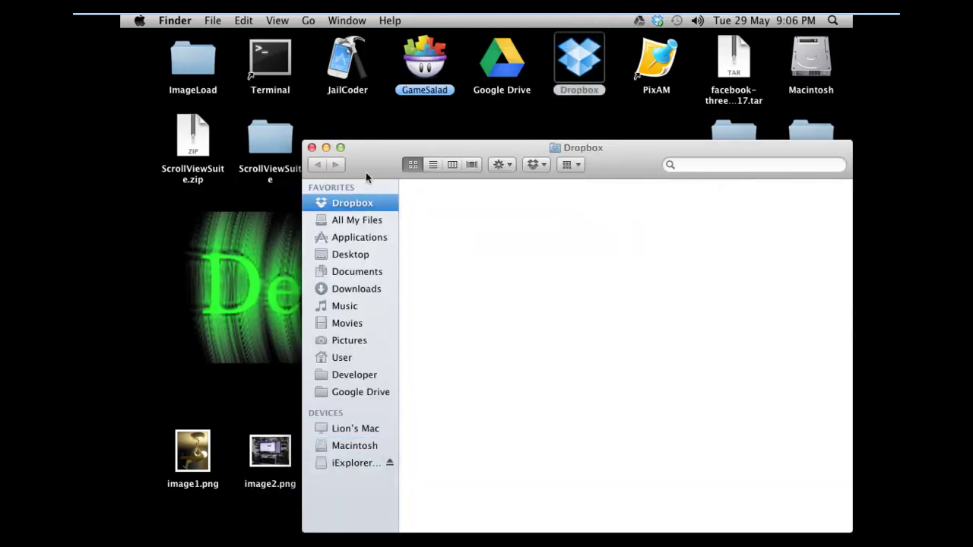
pyautogui.moveTo(383, 162); pyautogui.dragTo(591, 287)
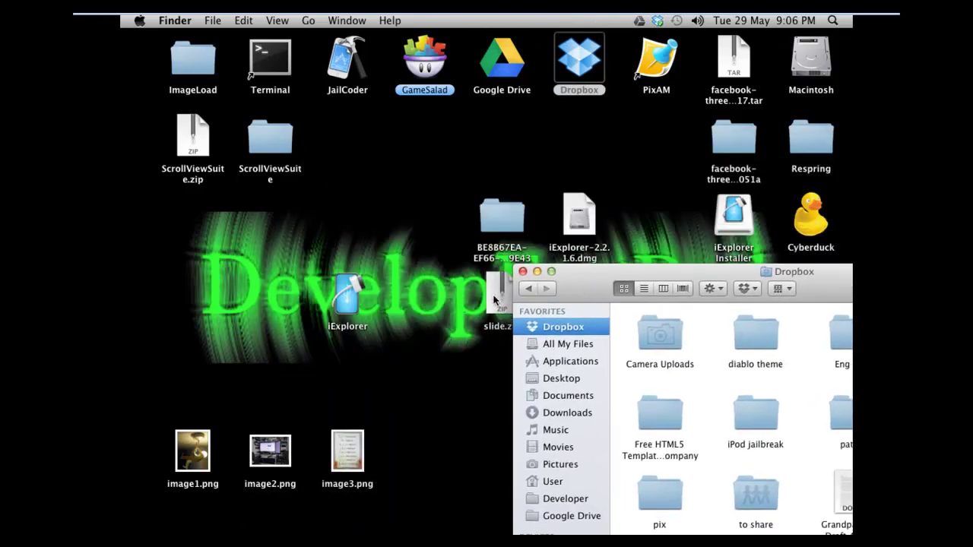
pyautogui.moveTo(494, 300); pyautogui.dragTo(638, 345)
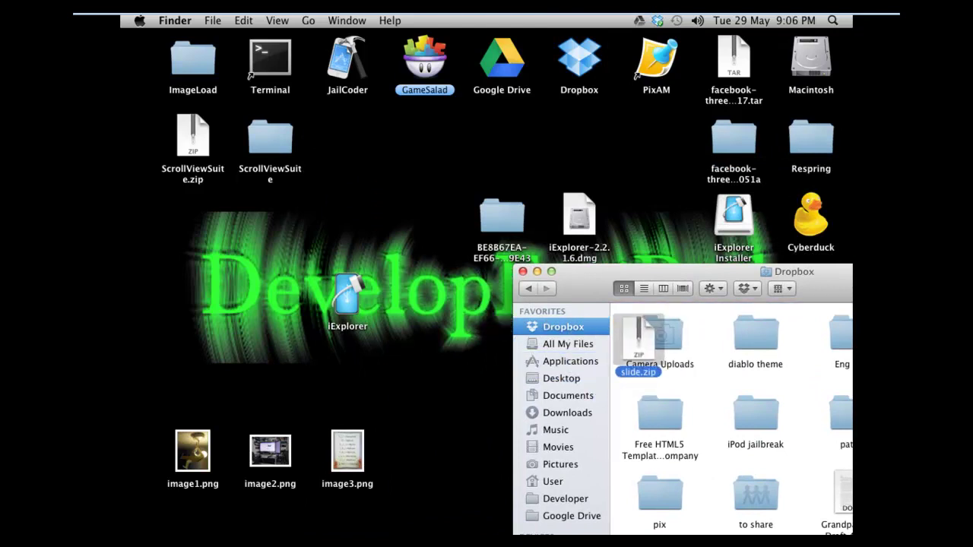
pyautogui.moveTo(587, 283); pyautogui.dragTo(371, 172)
# Leave the virtual machine's full-screen mode and minimize VMware Workstation to reach the Windows desktop
pyautogui.moveTo(346, 13)
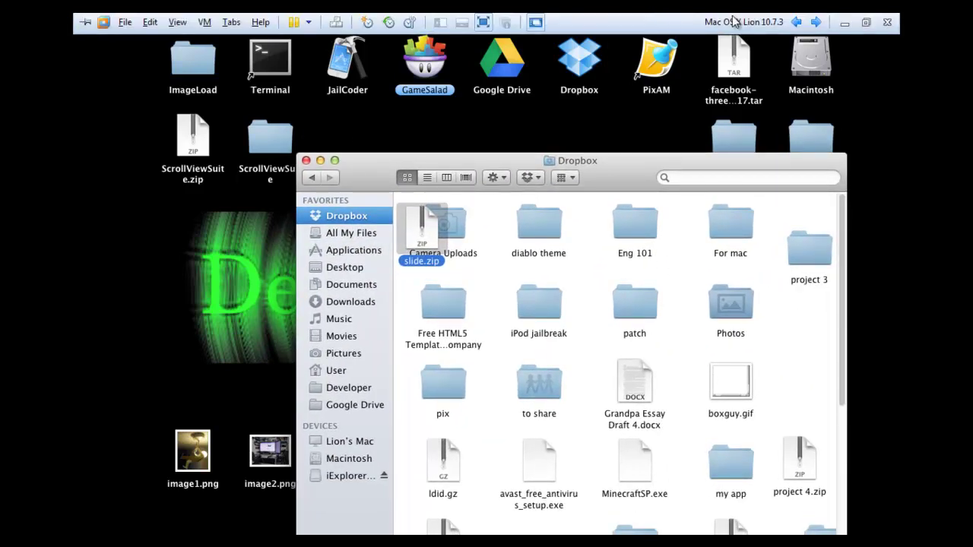
pyautogui.click(484, 23)
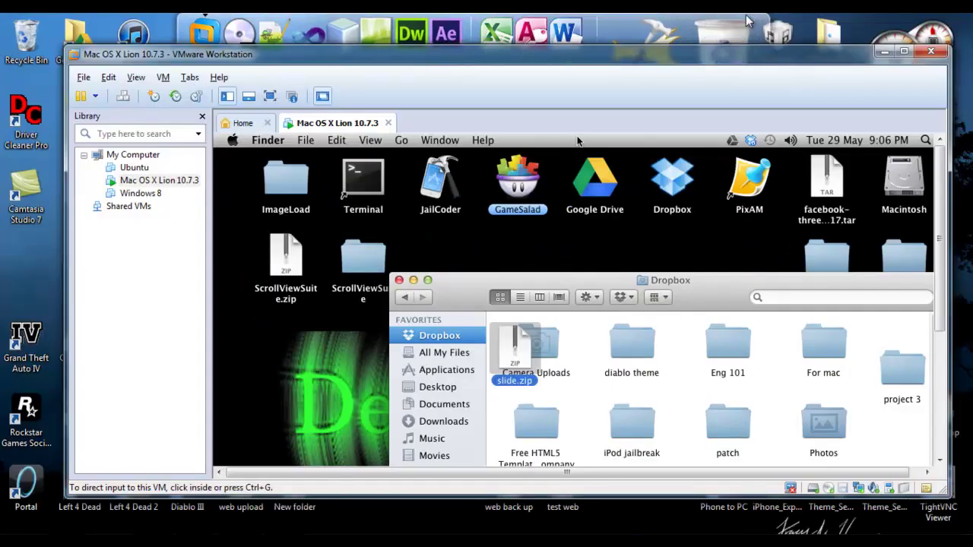
pyautogui.click(885, 52)
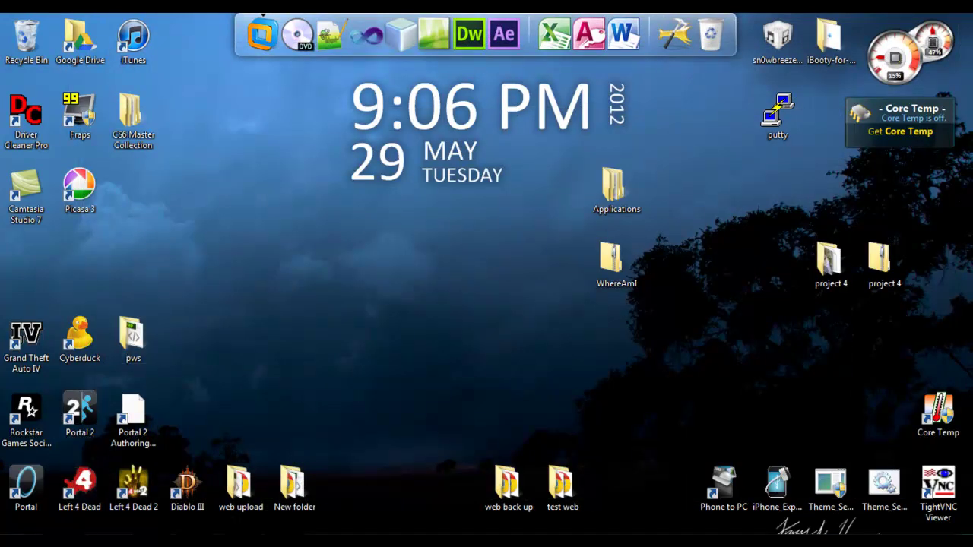
# Open the Dropbox folder in Windows Explorer and refresh it while looking for slide.zip
pyautogui.press('super+e')
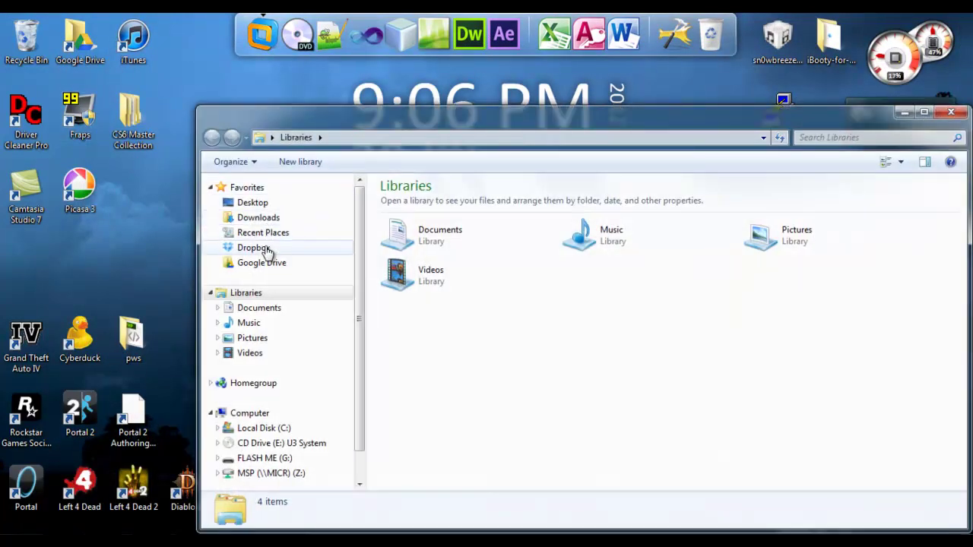
pyautogui.click(259, 248)
pyautogui.click(456, 445)
pyautogui.scroll(-3, 456, 443)
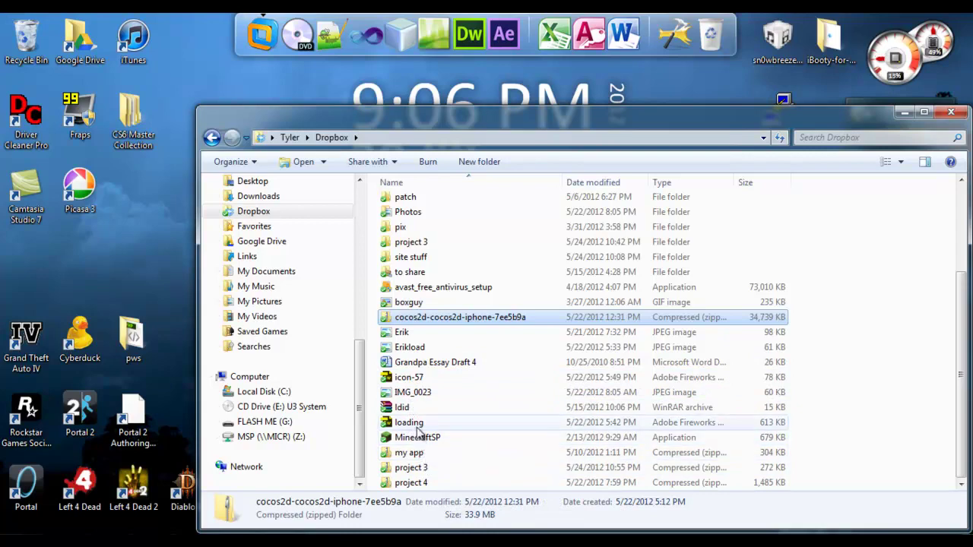
pyautogui.scroll(3, 408, 292)
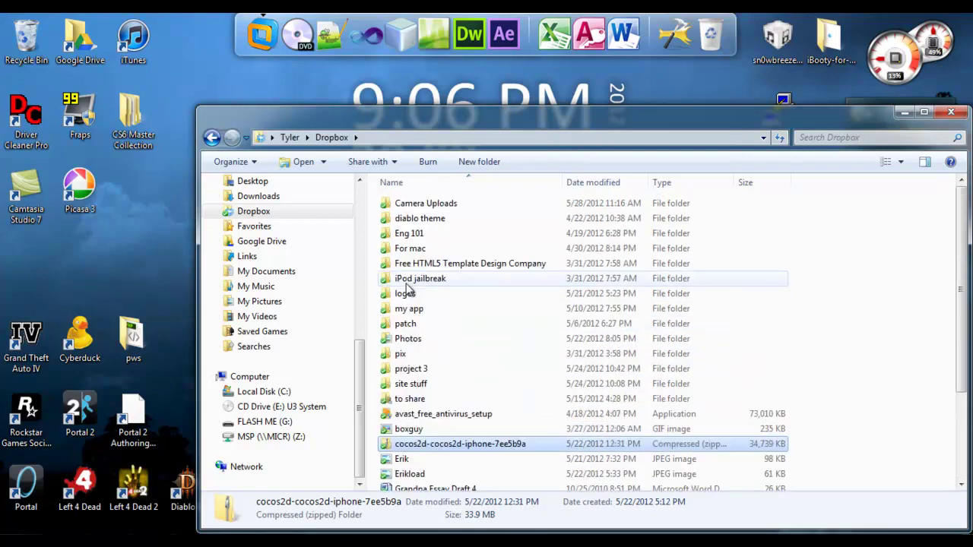
pyautogui.rightClick(771, 368)
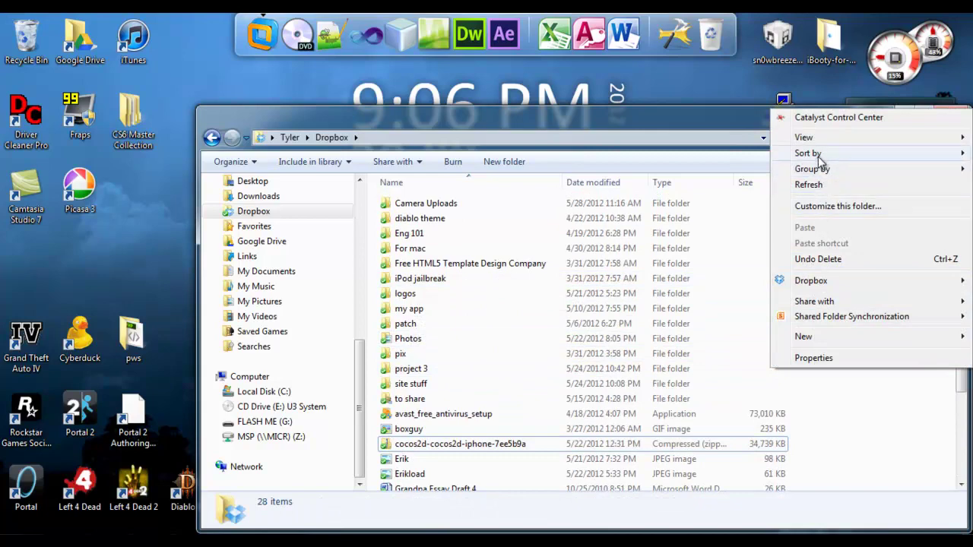
pyautogui.click(827, 186)
pyautogui.scroll(-3, 502, 380)
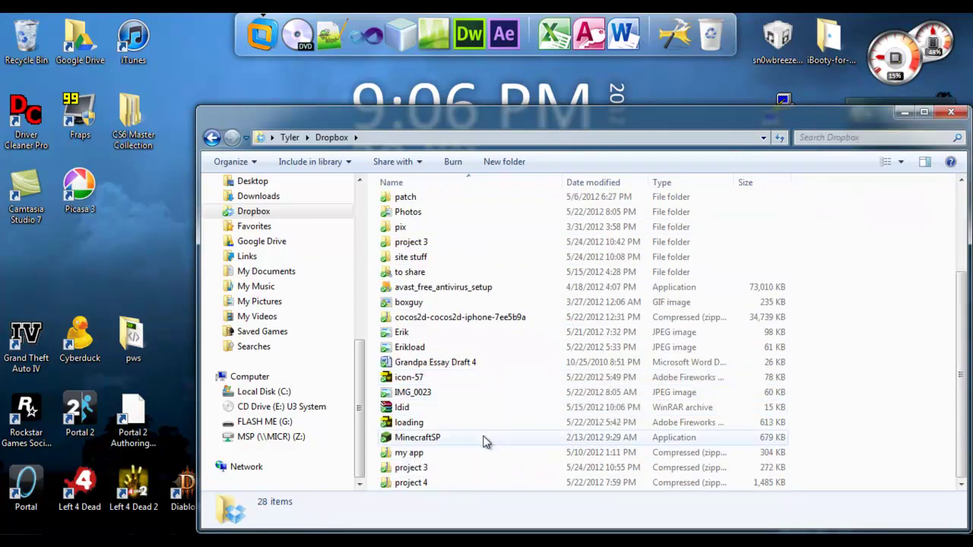
# Delete the cocos2d-cocos2d-iphone-7ee5b9a zip archive from the Dropbox folder to the Recycle Bin
pyautogui.click(445, 320)
pyautogui.rightClick(442, 319)
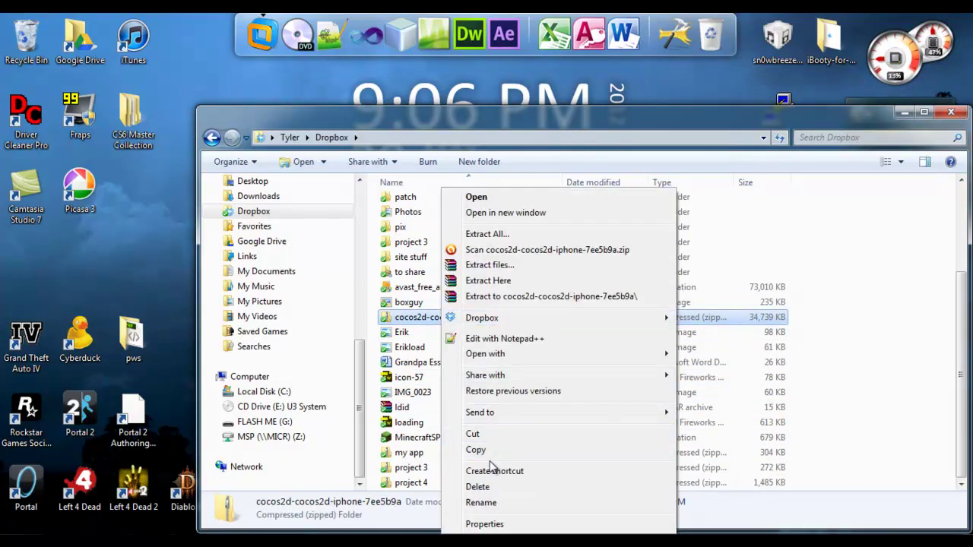
pyautogui.click(491, 484)
pyautogui.click(551, 339)
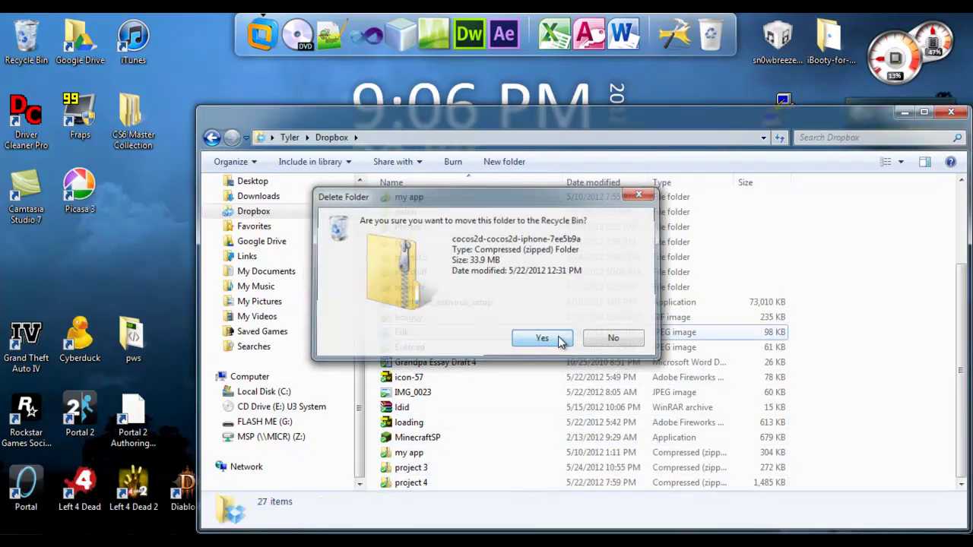
# Refresh the Dropbox folder again and check its file list for slide.zip
pyautogui.rightClick(519, 384)
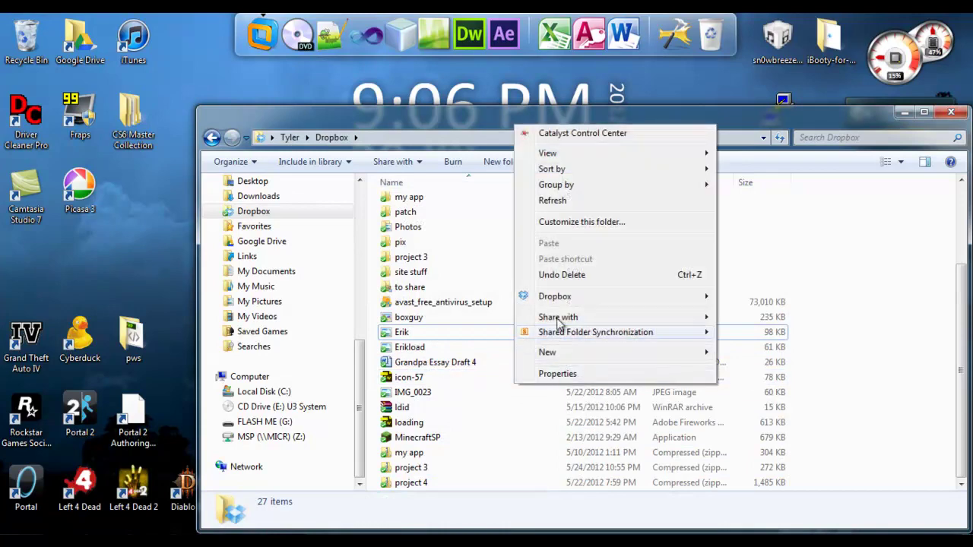
pyautogui.click(552, 200)
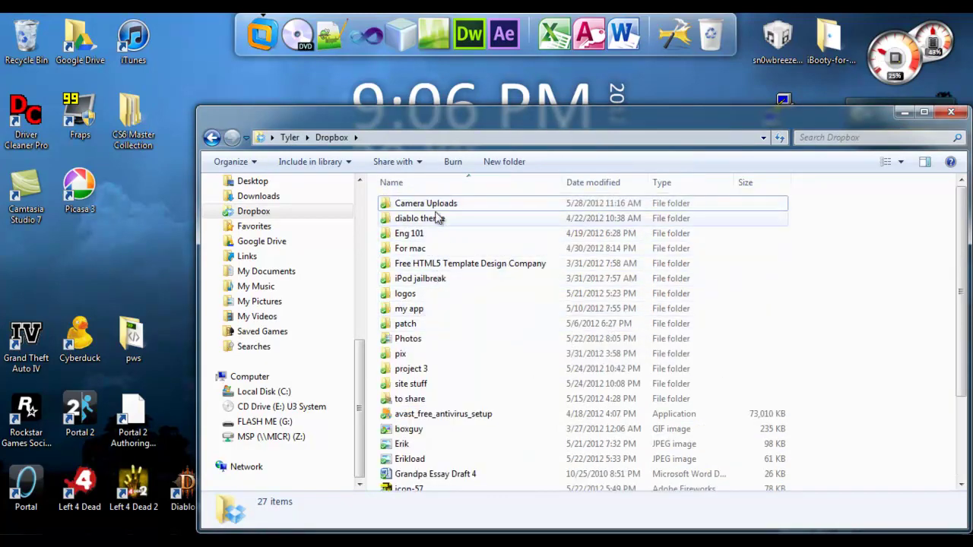
pyautogui.scroll(-3, 450, 323)
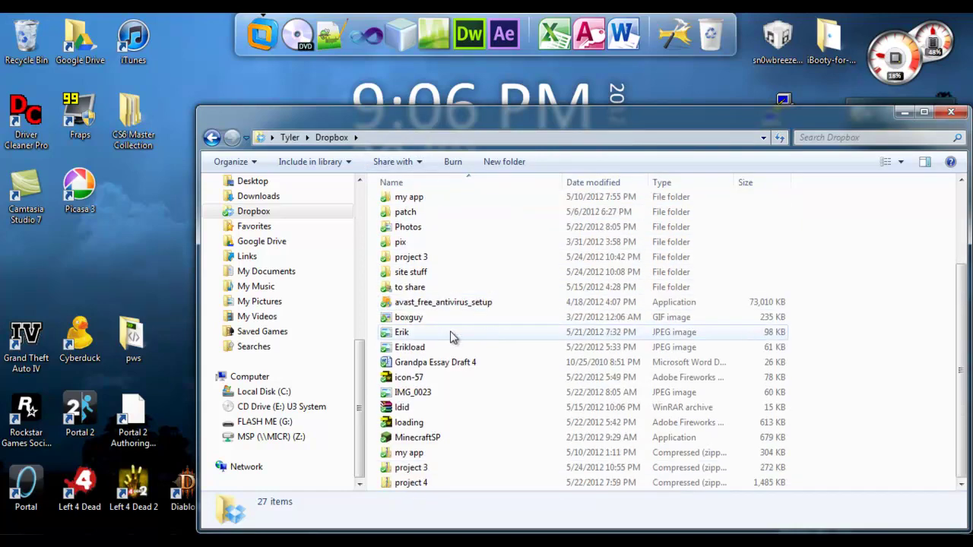
# Extract slide.zip on the desktop and place the extracted folder just below the archive
pyautogui.press('F9')
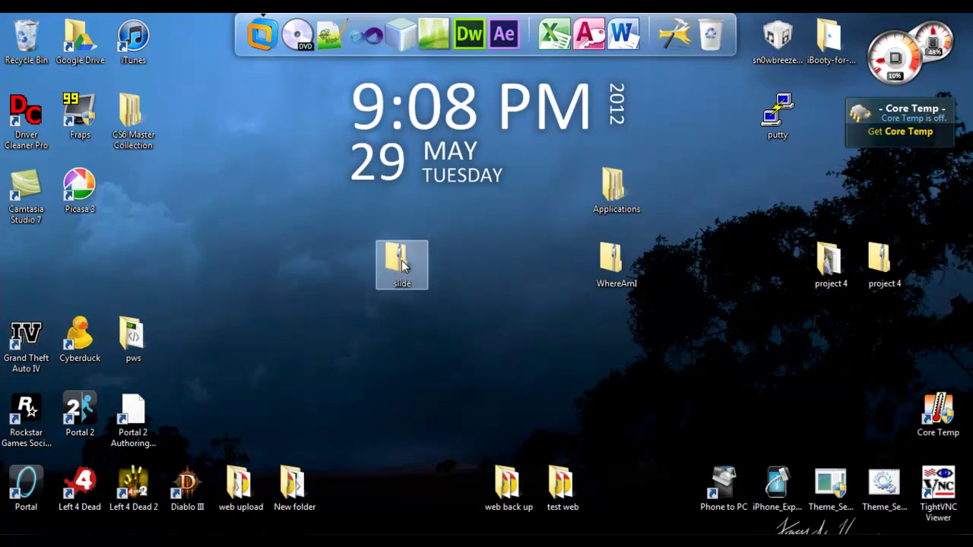
pyautogui.rightClick(404, 264)
pyautogui.click(451, 307)
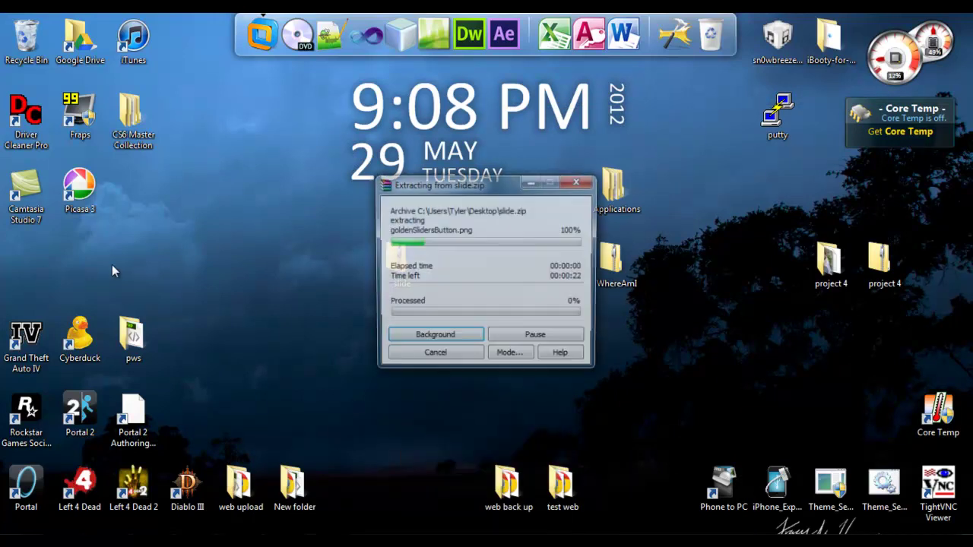
pyautogui.moveTo(23, 261); pyautogui.dragTo(417, 311)
# Create a new folder on the desktop, try naming it Applications and decline merging it with the existing folder
pyautogui.rightClick(458, 251)
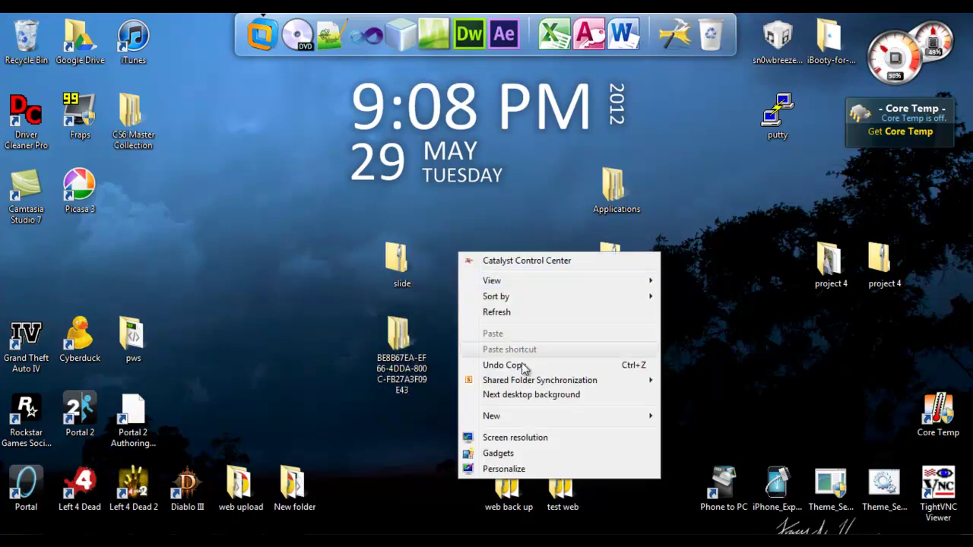
pyautogui.moveTo(522, 418)
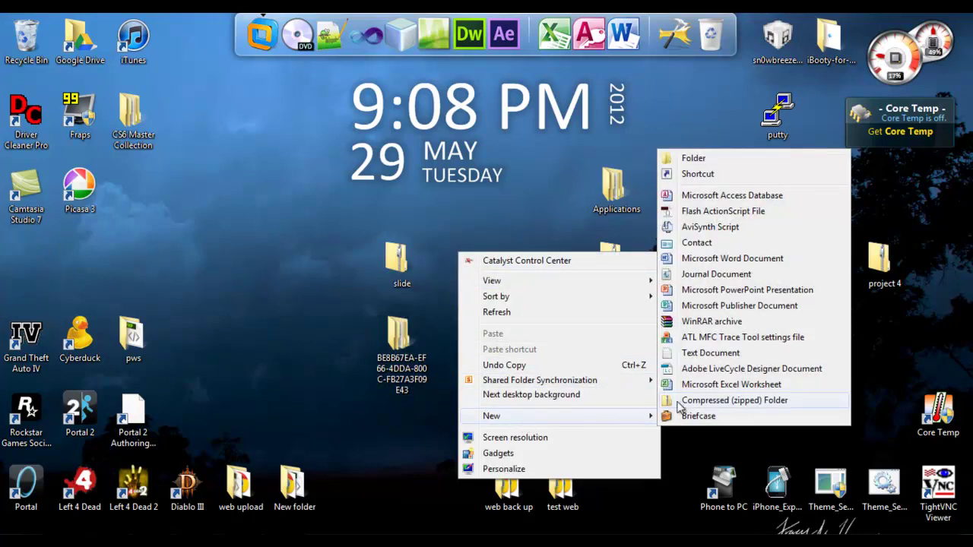
pyautogui.click(698, 159)
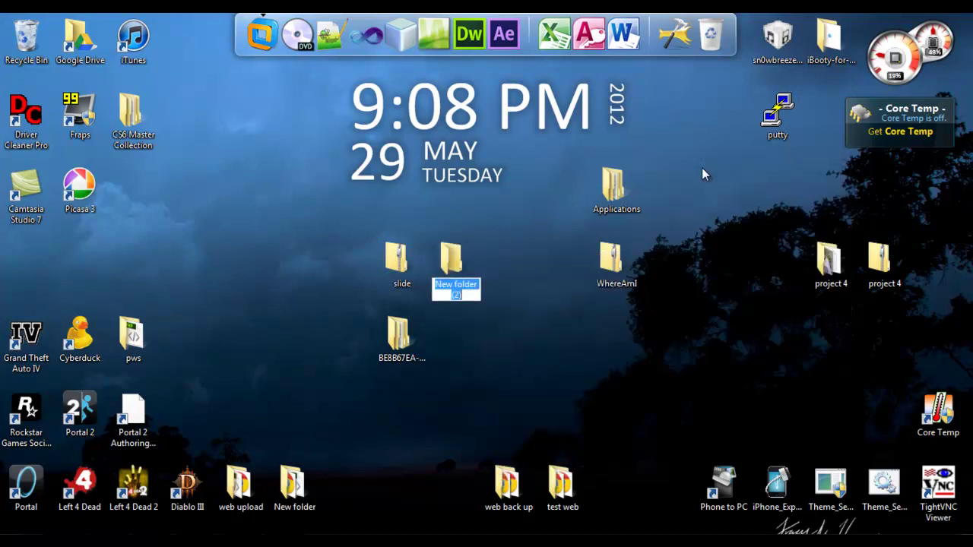
pyautogui.write('Appli')
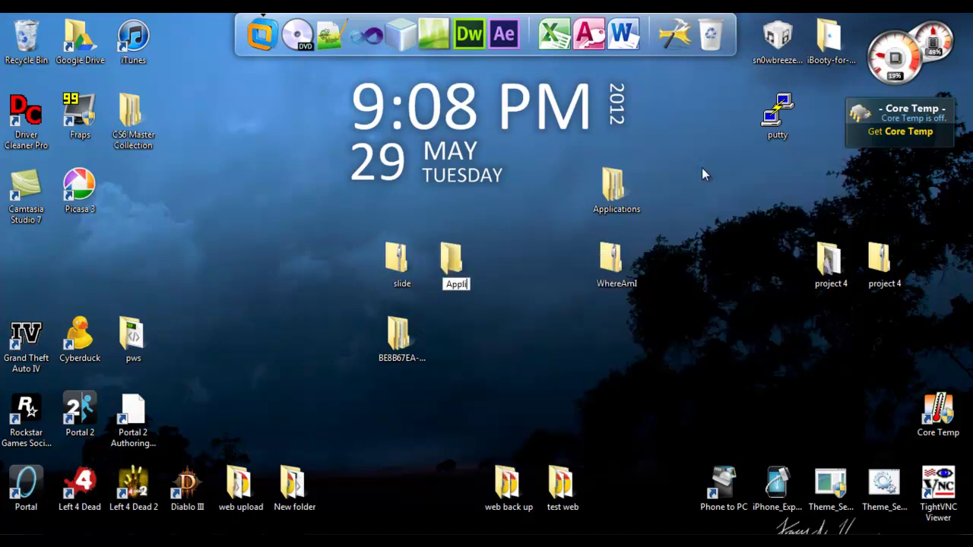
pyautogui.write('cations')
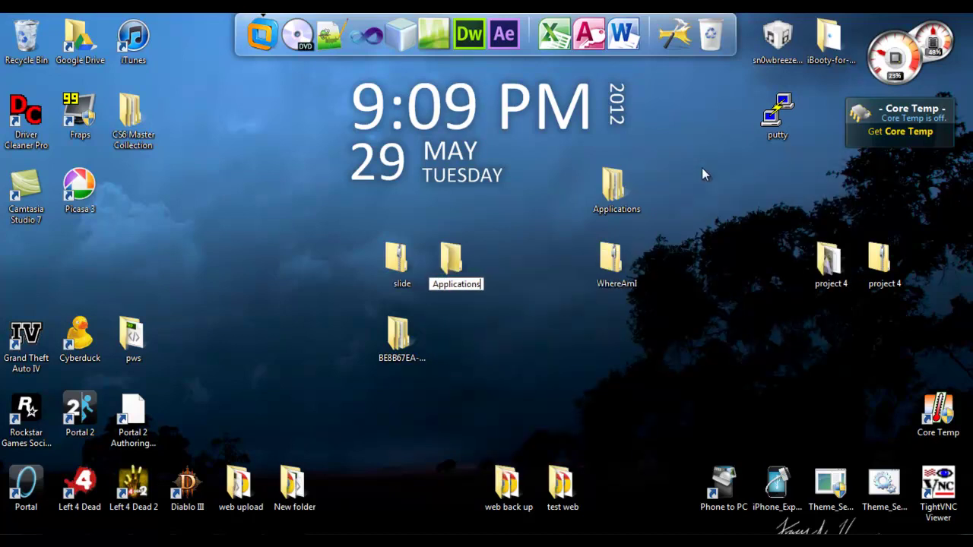
pyautogui.press('Return')
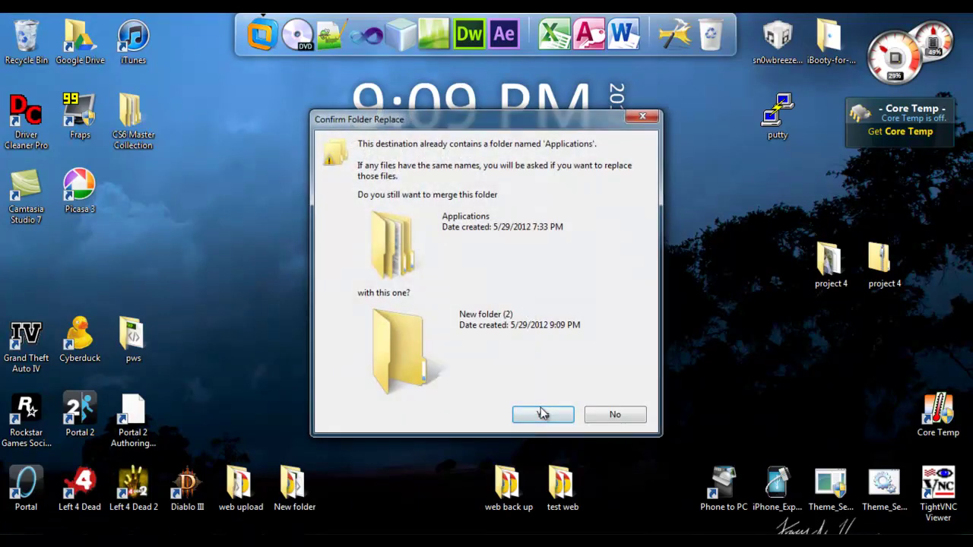
pyautogui.click(615, 417)
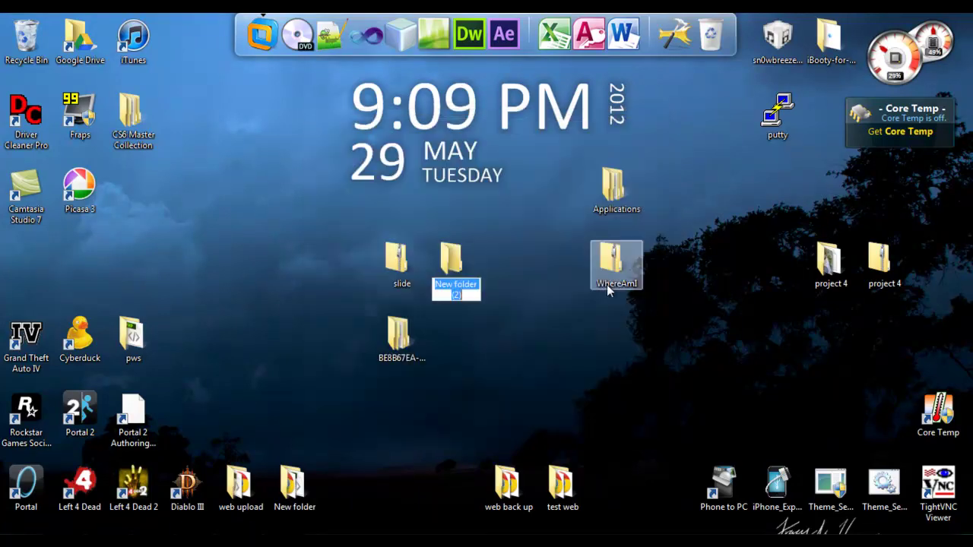
# Delete the existing Applications folder from the desktop to the Recycle Bin
pyautogui.rightClick(616, 192)
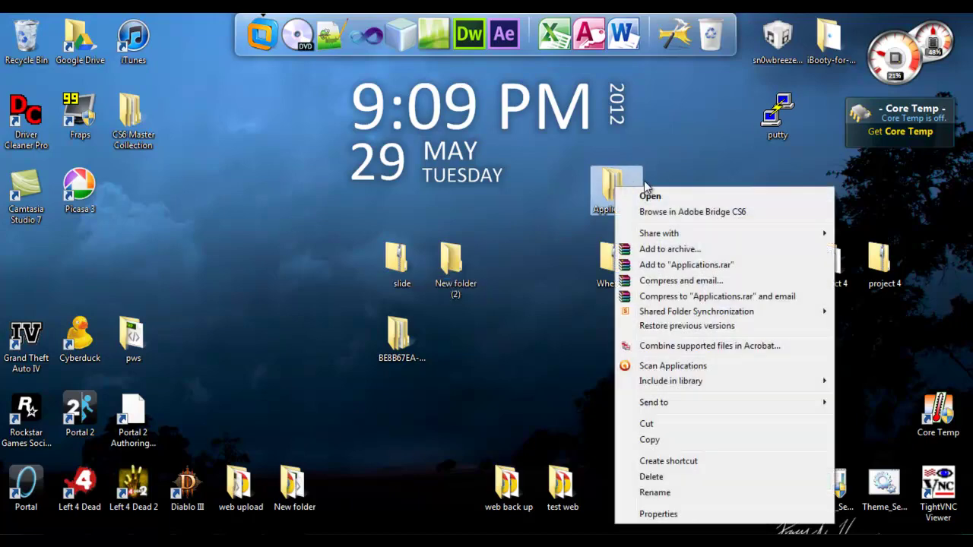
pyautogui.click(641, 478)
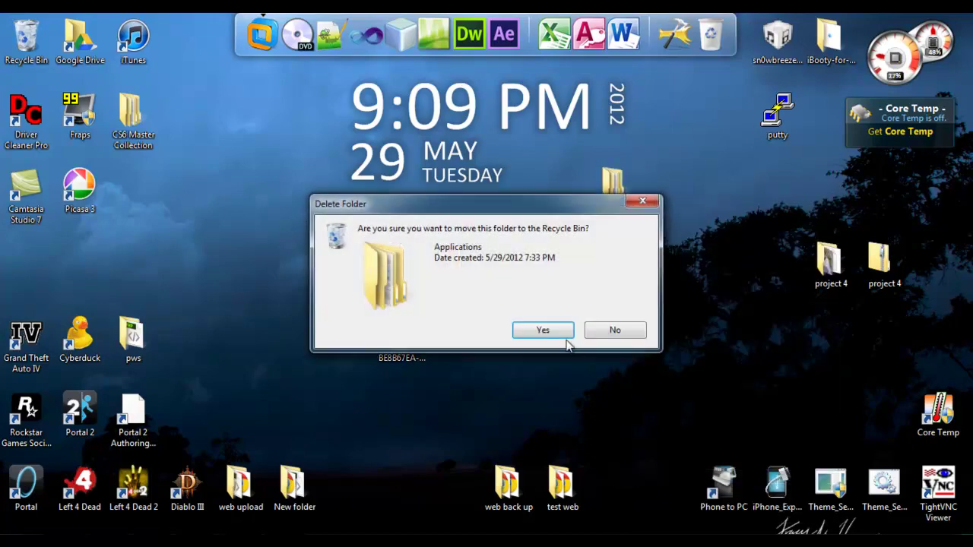
pyautogui.click(540, 325)
# Rename the New folder (2) folder on the desktop as Applications
pyautogui.click(457, 262)
pyautogui.rightClick(465, 262)
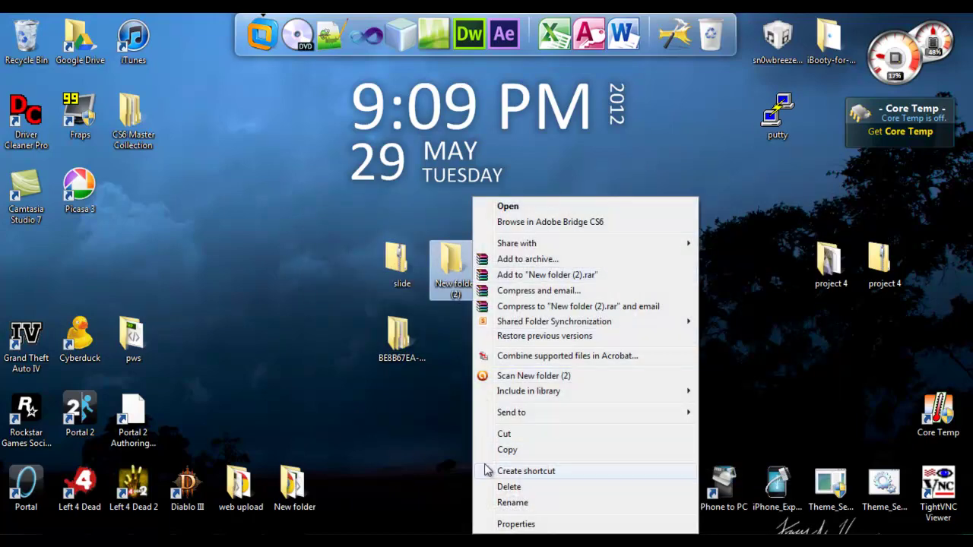
pyautogui.click(505, 502)
pyautogui.write('Appl')
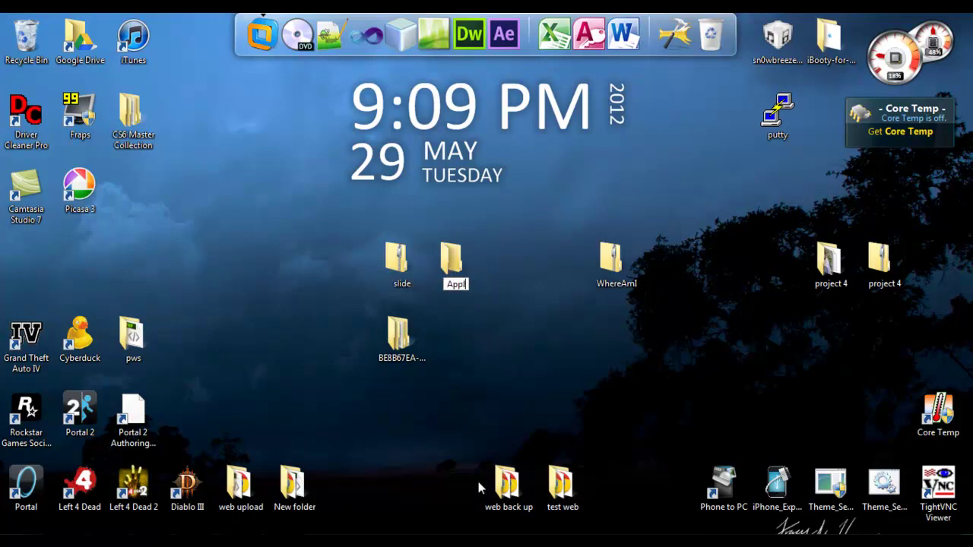
pyautogui.write('ications')
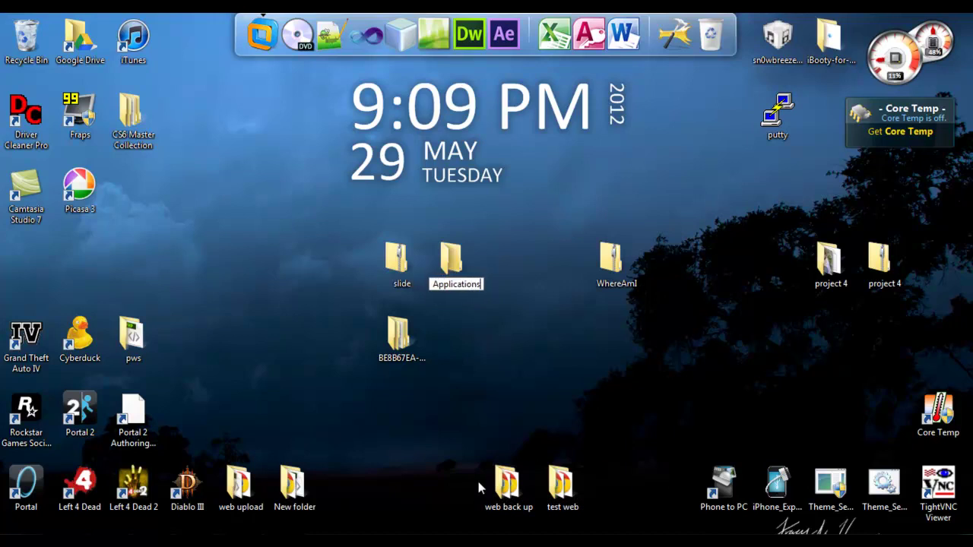
pyautogui.press('Return')
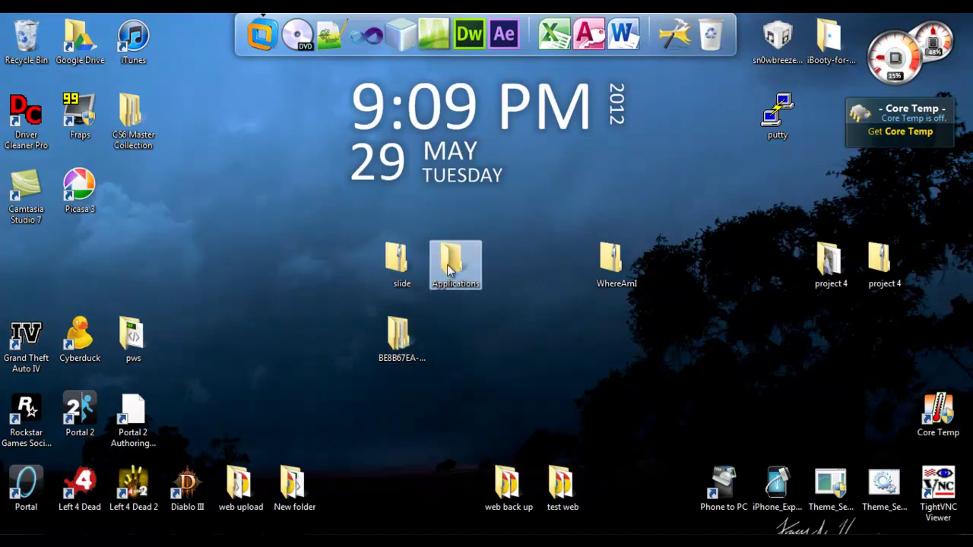
# Move Slide.app out of the extracted BE8B67EA folder into the Applications folder and close the folder window
pyautogui.doubleClick(399, 335)
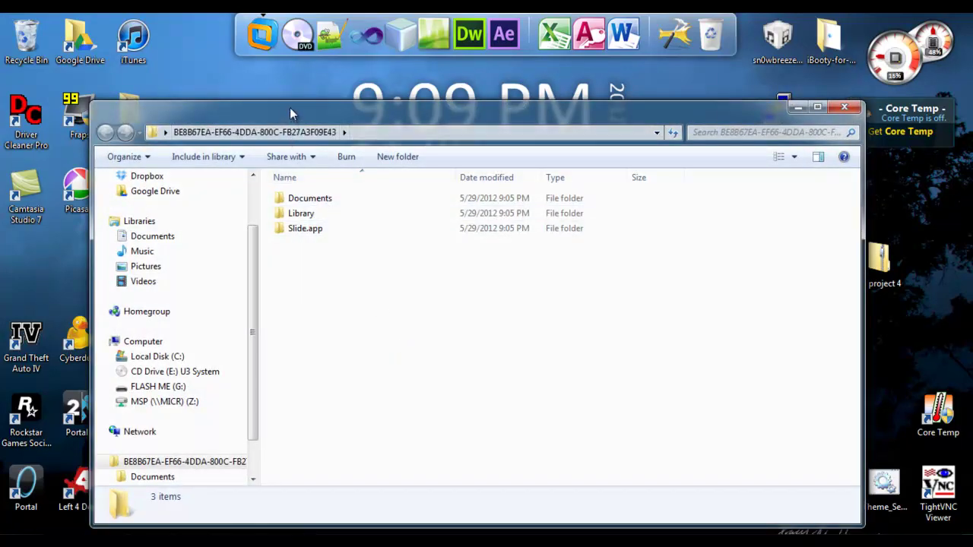
pyautogui.moveTo(289, 107); pyautogui.dragTo(321, 333)
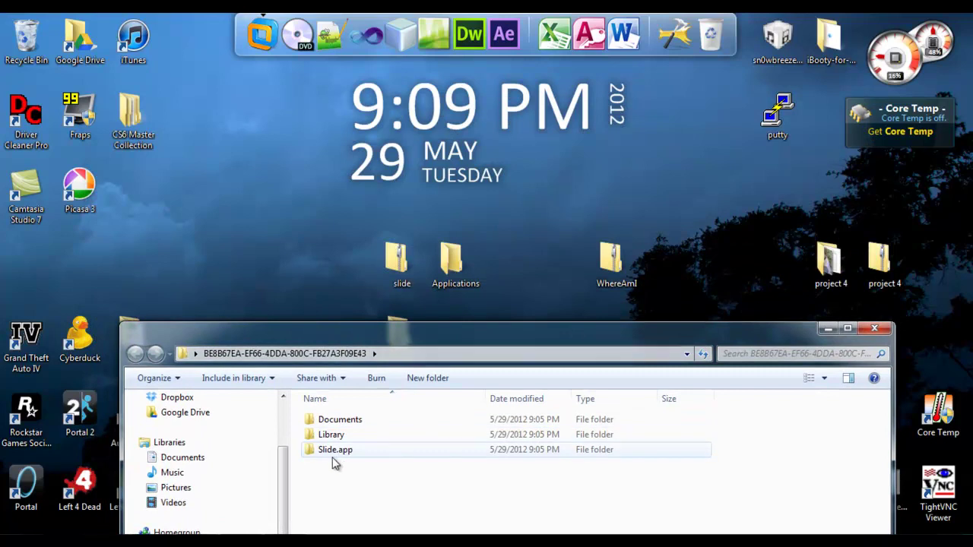
pyautogui.moveTo(327, 456); pyautogui.dragTo(445, 272)
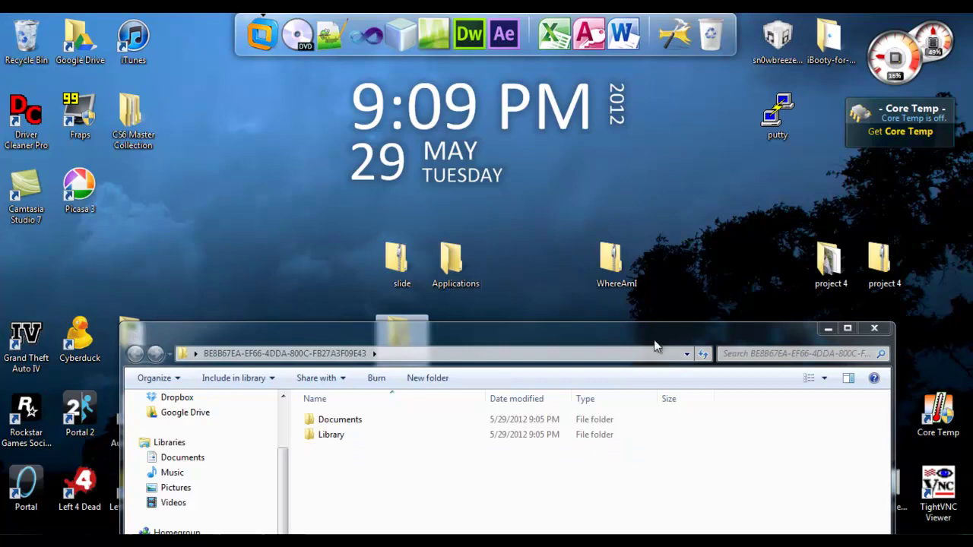
pyautogui.click(874, 328)
# Check the contents of Slide.app inside the Applications folder and close the window
pyautogui.doubleClick(456, 262)
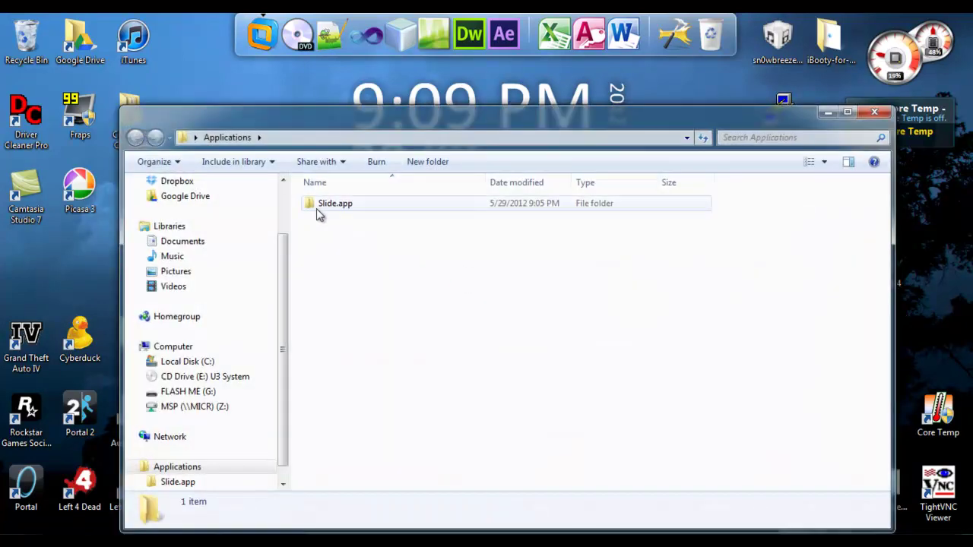
pyautogui.doubleClick(340, 205)
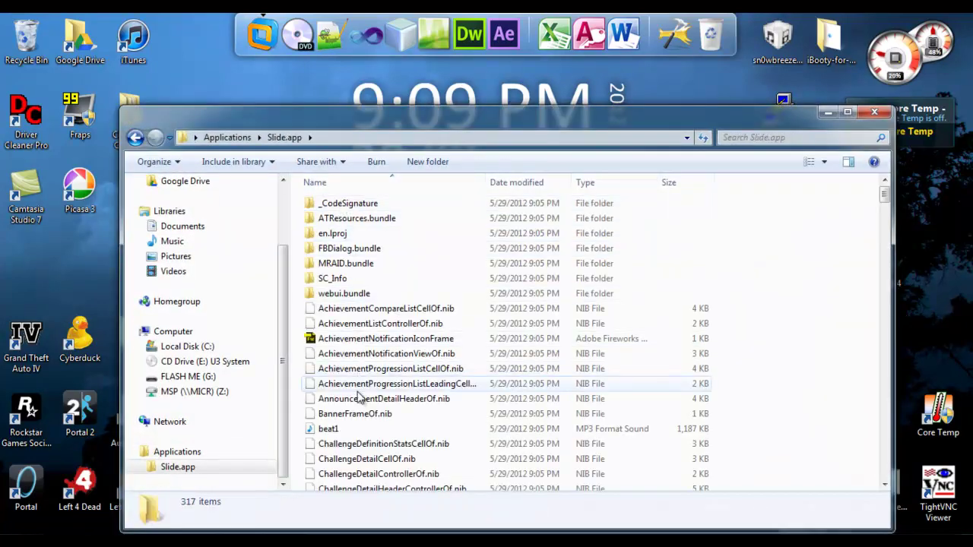
pyautogui.scroll(-7, 360, 395)
pyautogui.scroll(-15, 358, 441)
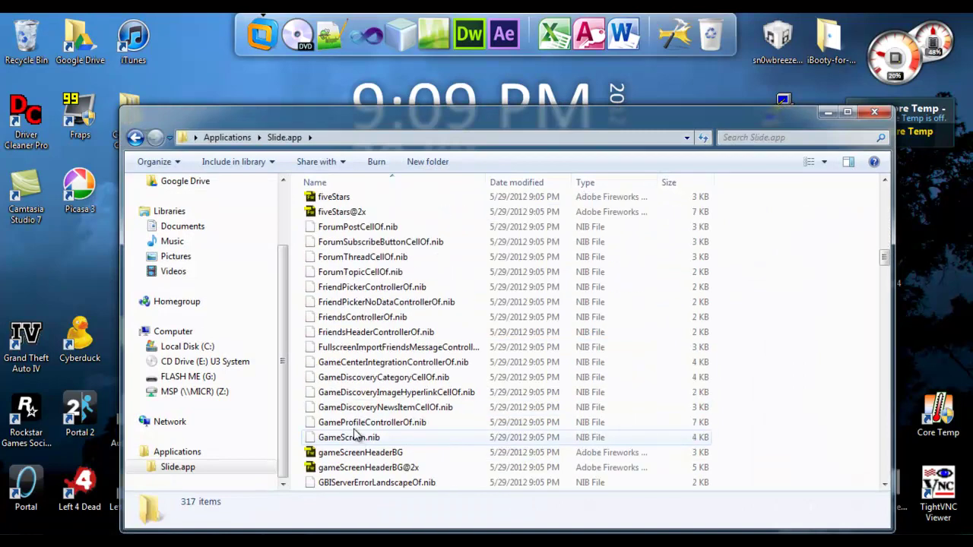
pyautogui.scroll(8, 354, 433)
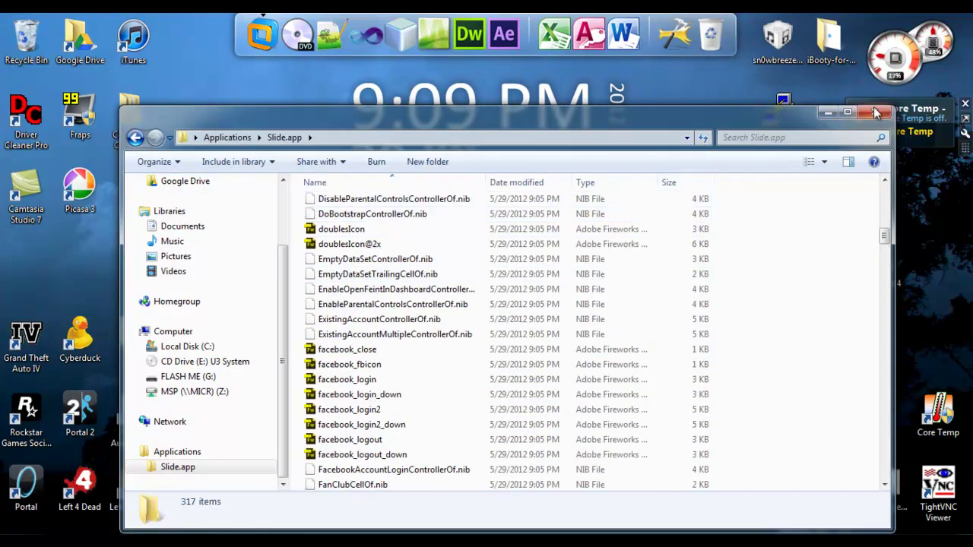
pyautogui.hotkey('alt', 'F4')
# Compress the Applications folder into a zip archive on the desktop
pyautogui.rightClick(454, 264)
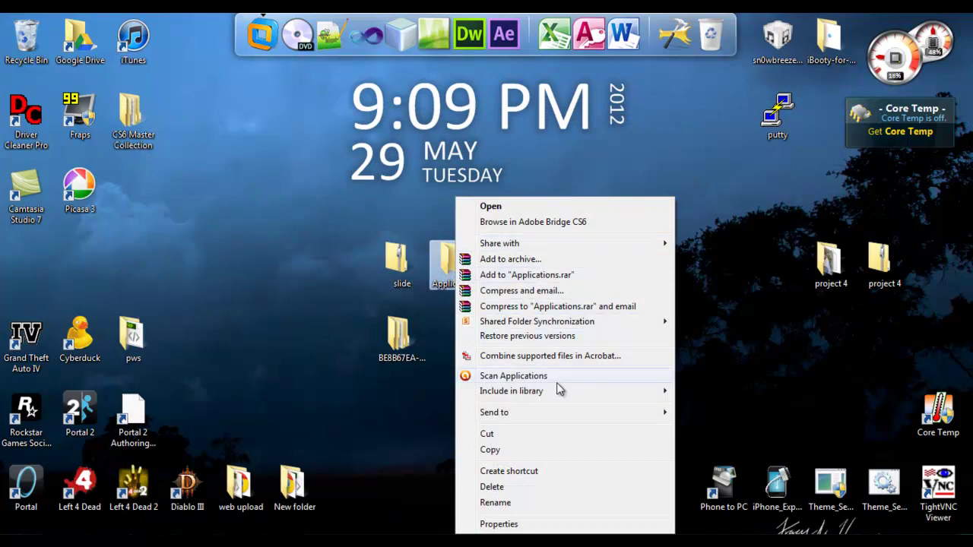
pyautogui.moveTo(554, 412)
pyautogui.click(707, 411)
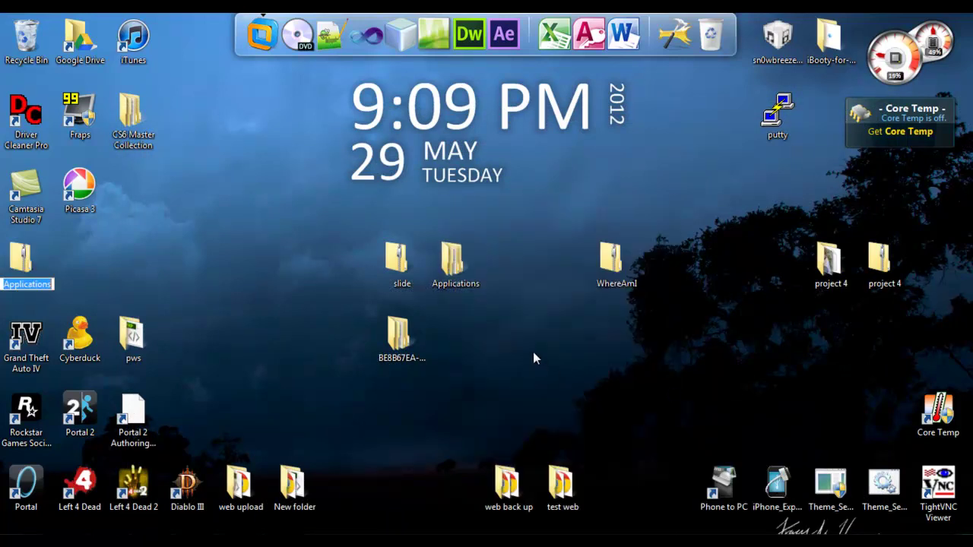
# Try to rename the Applications zip archive as slide and decline the alternative name slide (2).zip
pyautogui.write('sl')
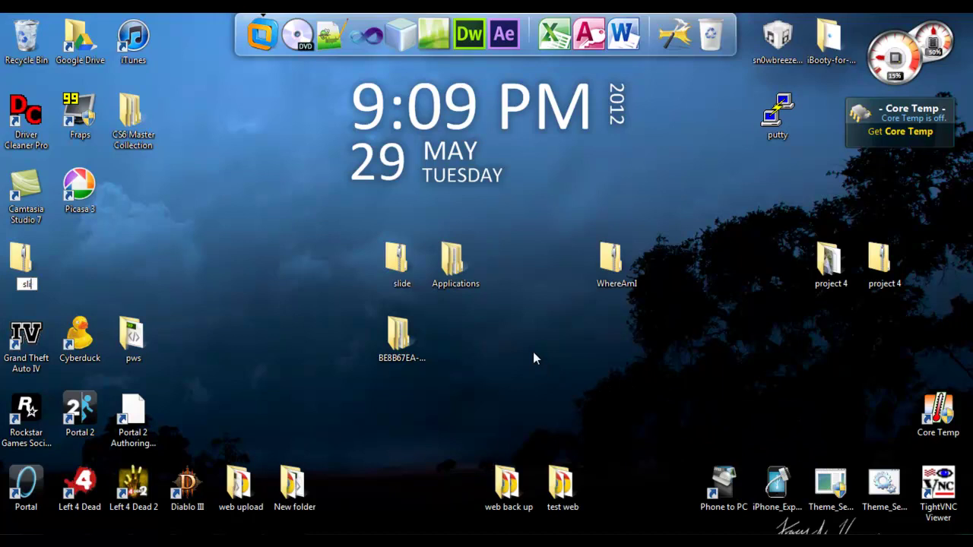
pyautogui.write('ide')
pyautogui.press('Return')
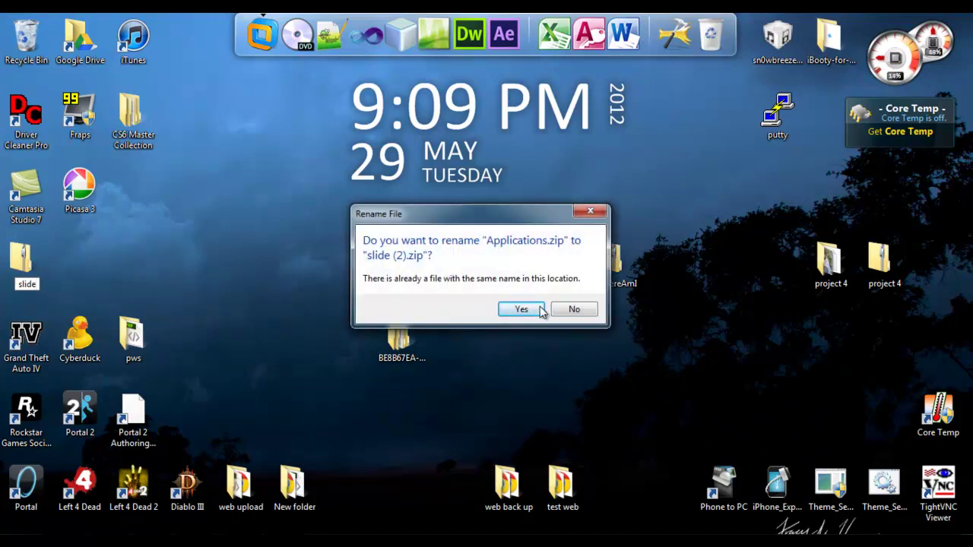
pyautogui.click(574, 309)
# Move the Applications zip archive next to the BE8B67EA folder on the desktop
pyautogui.click(398, 261)
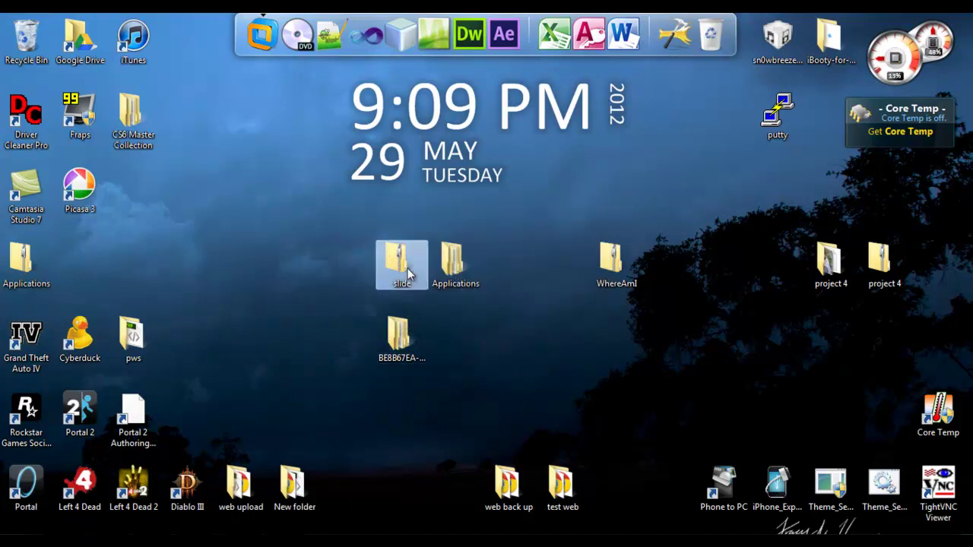
pyautogui.moveTo(27, 262); pyautogui.dragTo(449, 335)
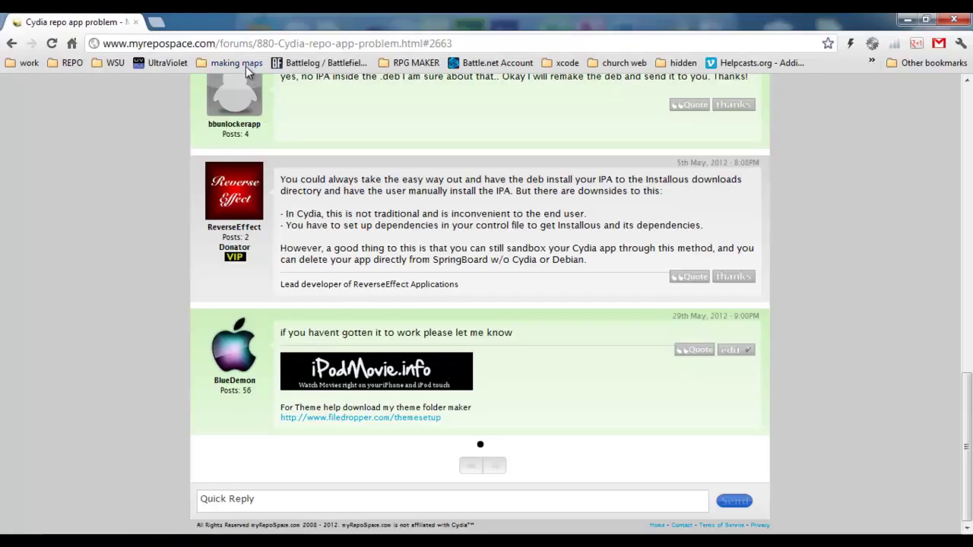
pyautogui.scroll(6, 151, 81)
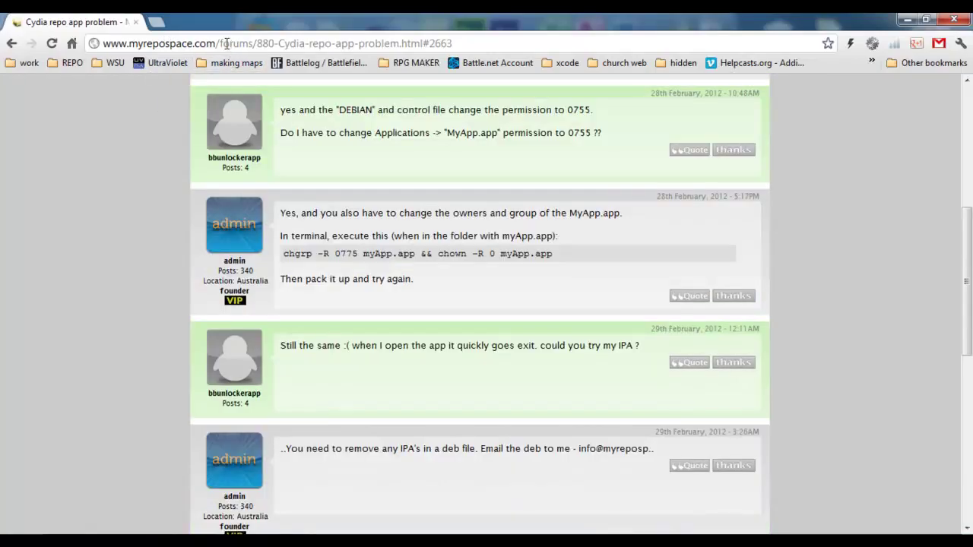
pyautogui.moveTo(225, 44); pyautogui.dragTo(476, 34)
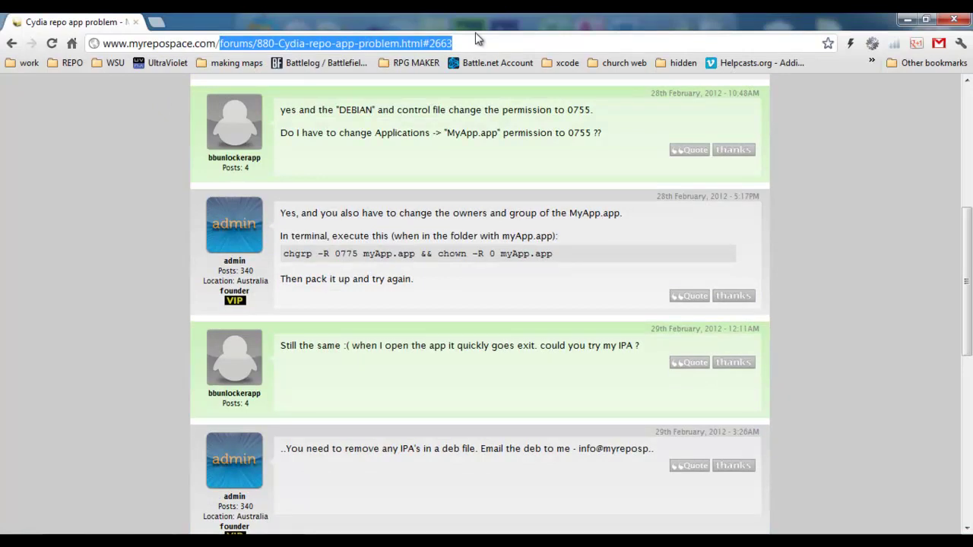
pyautogui.write('iDeb')
pyautogui.press('Return')
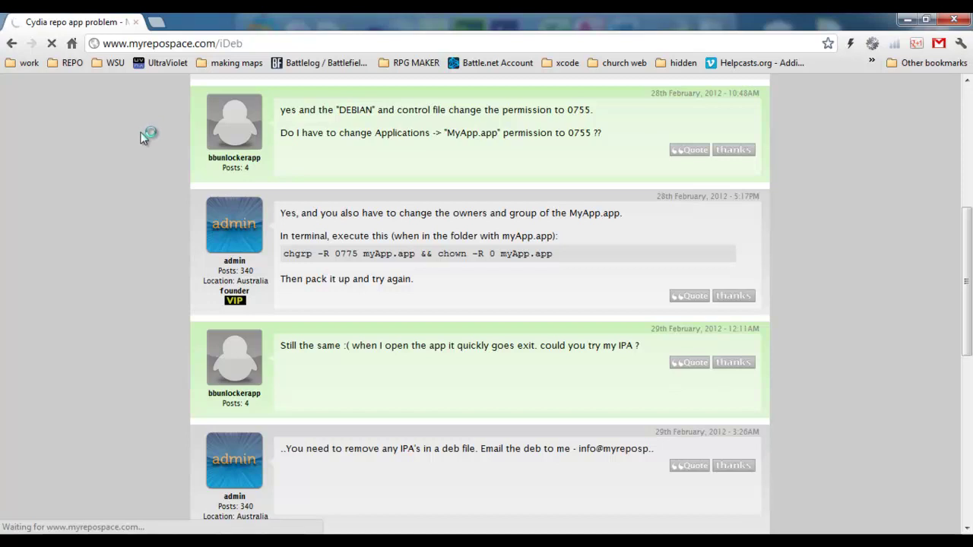
pyautogui.scroll(5, 740, 114)
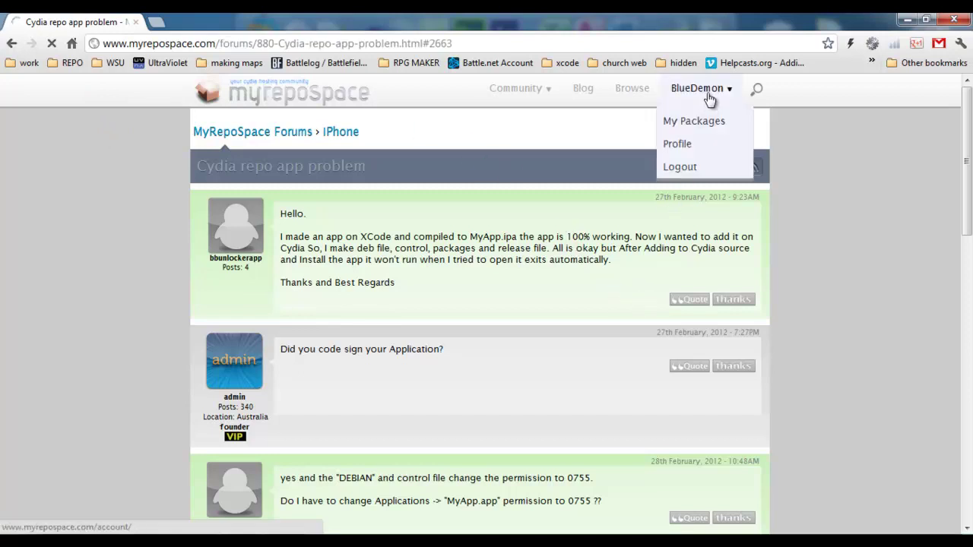
pyautogui.click(157, 22)
pyautogui.click(635, 156)
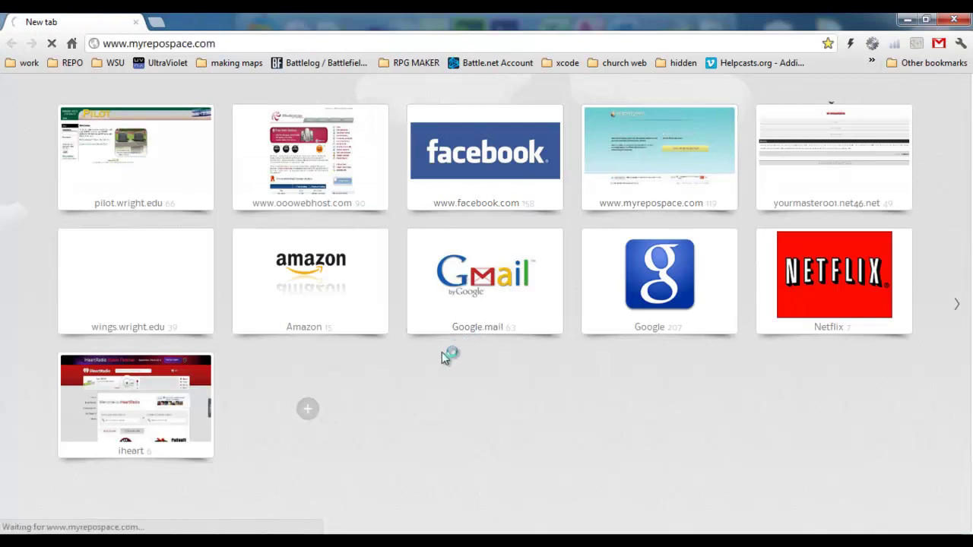
pyautogui.moveTo(107, 544)
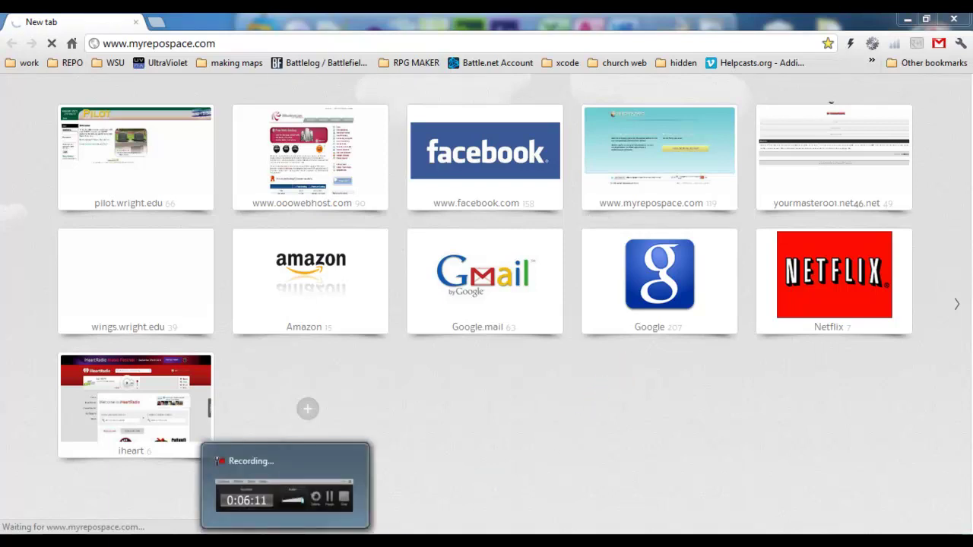
pyautogui.click(286, 487)
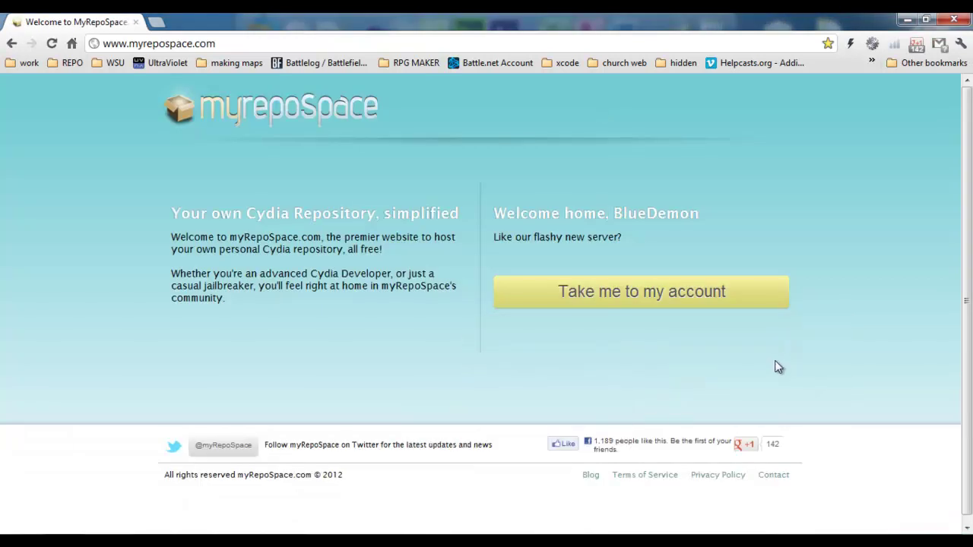
pyautogui.click(656, 308)
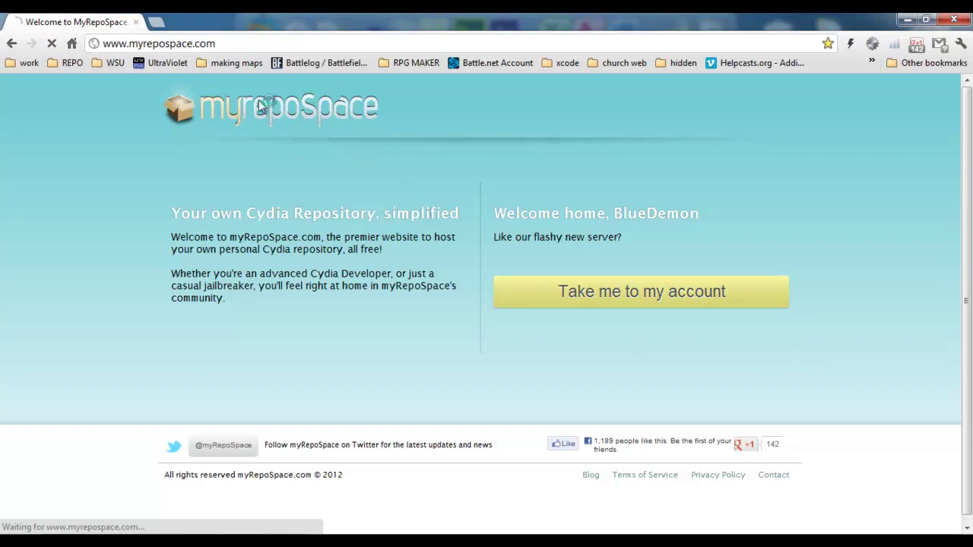
pyautogui.click(234, 43)
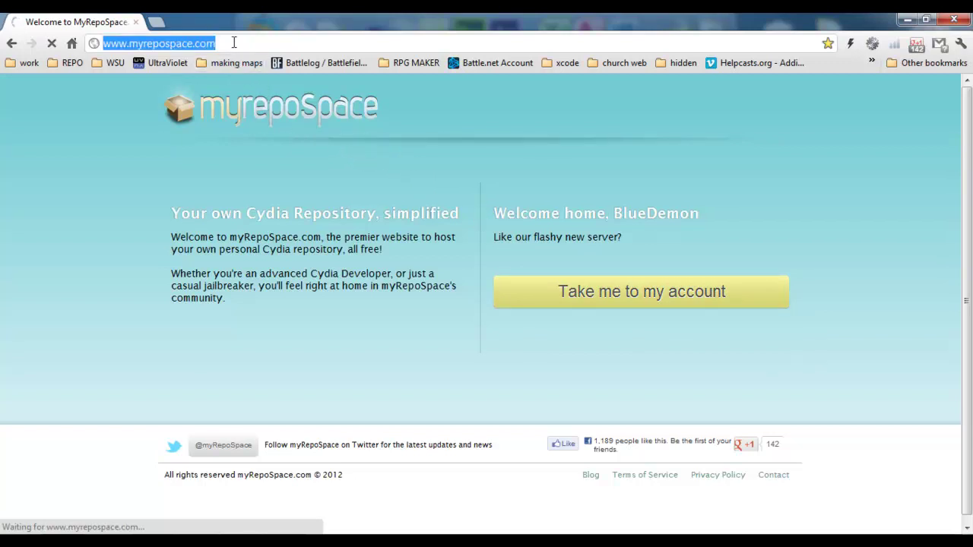
pyautogui.click(234, 43)
pyautogui.write('/iDeb')
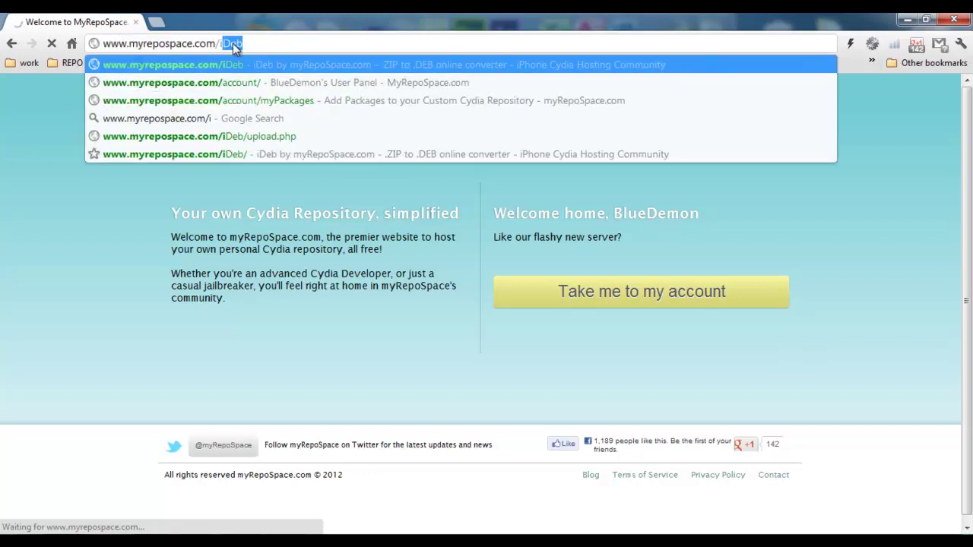
pyautogui.press('Return')
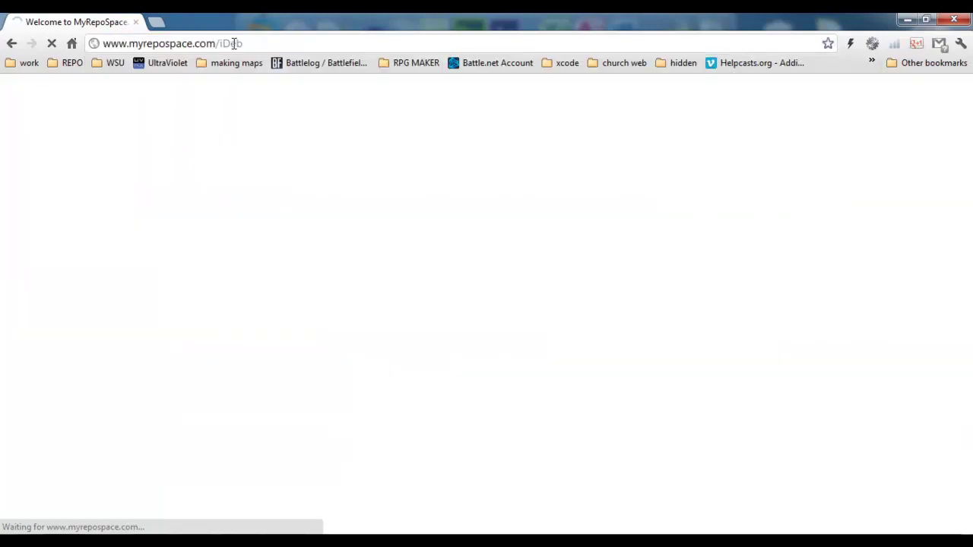